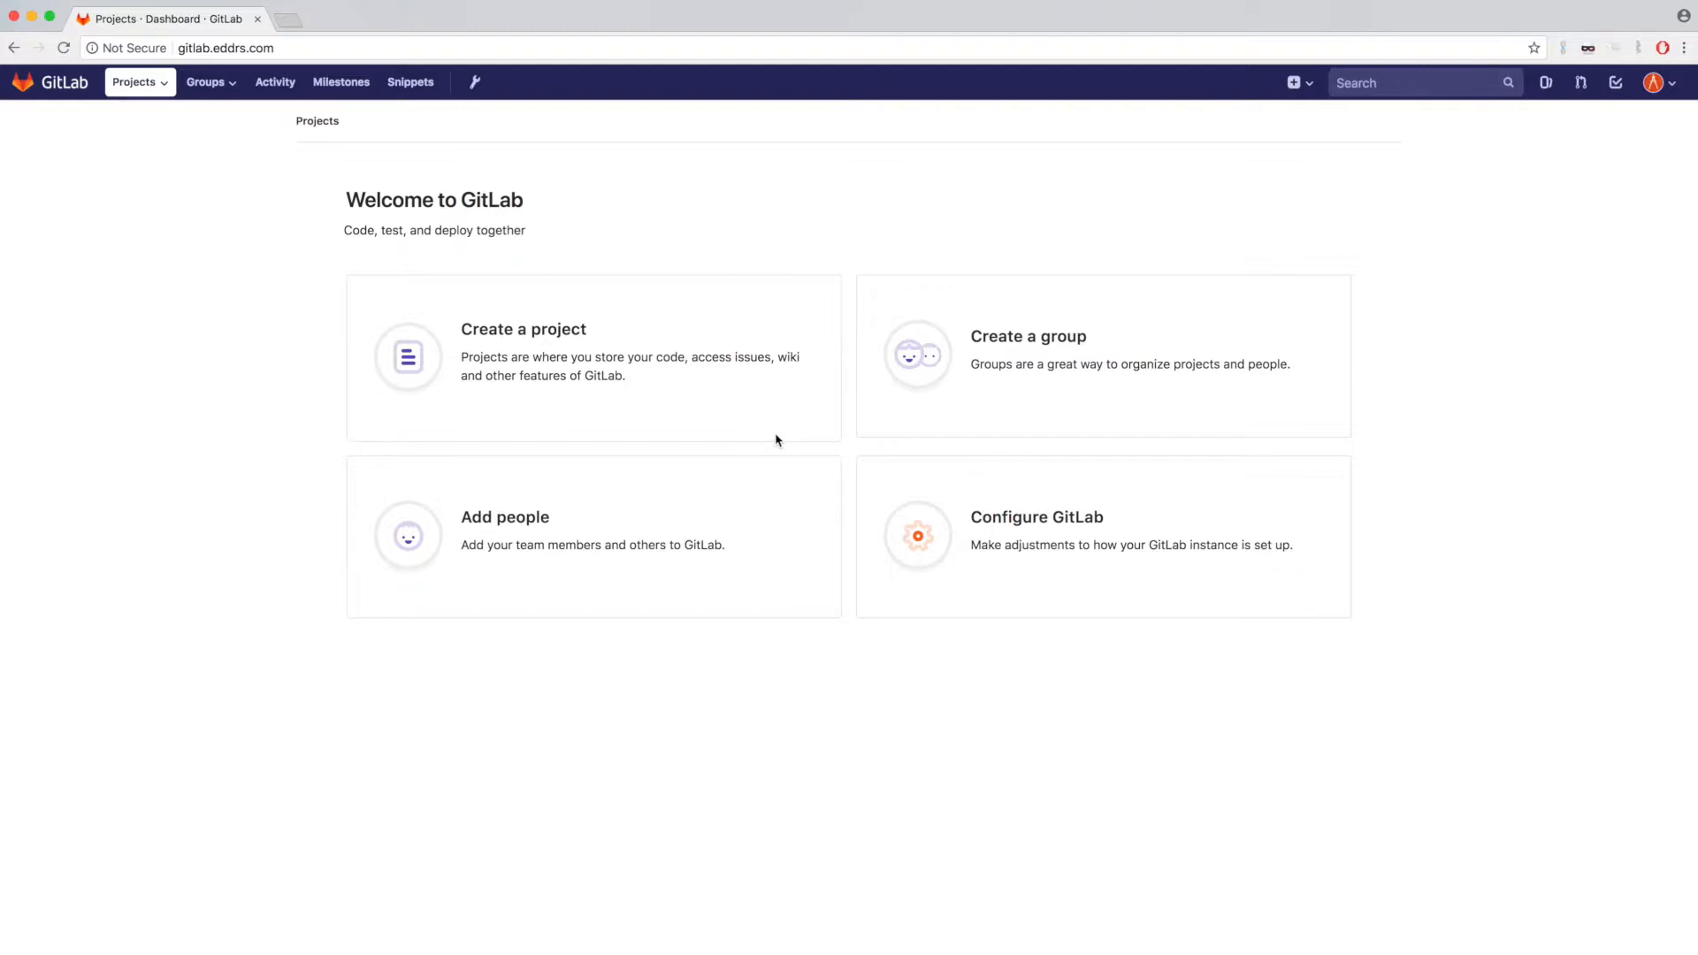
Step: Start a new project, look through the template and import options, and return to the blank project form
{"action": "left_click", "coordinate": [566, 339]}
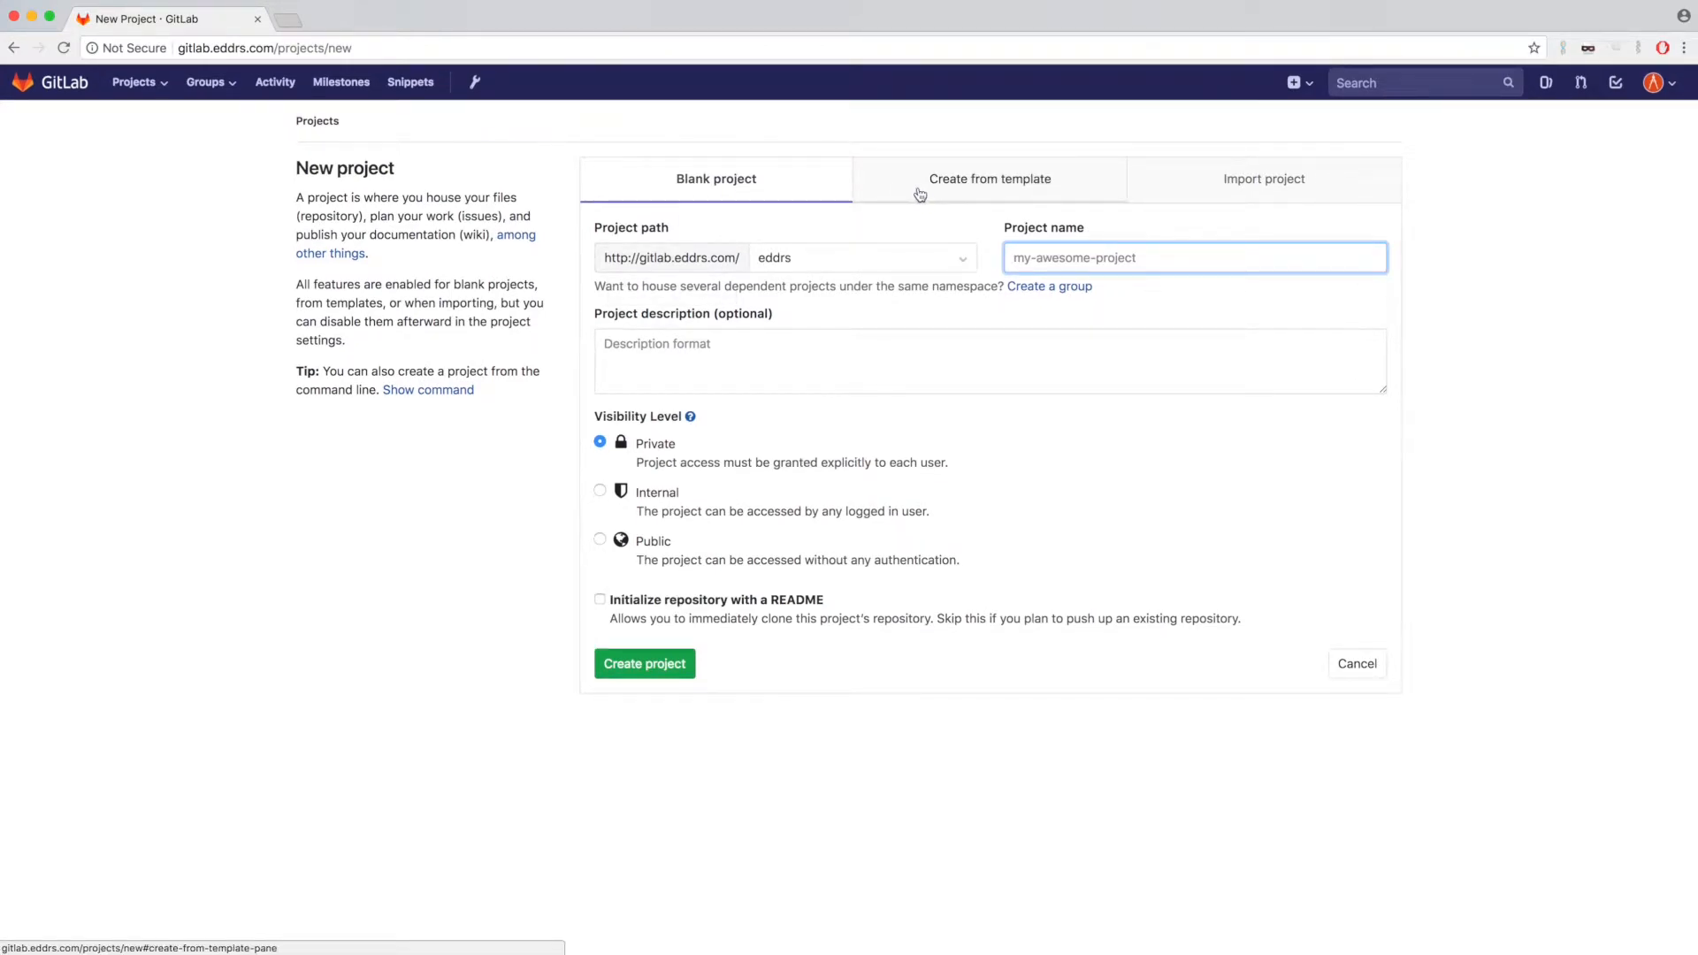
{"action": "left_click", "coordinate": [951, 188]}
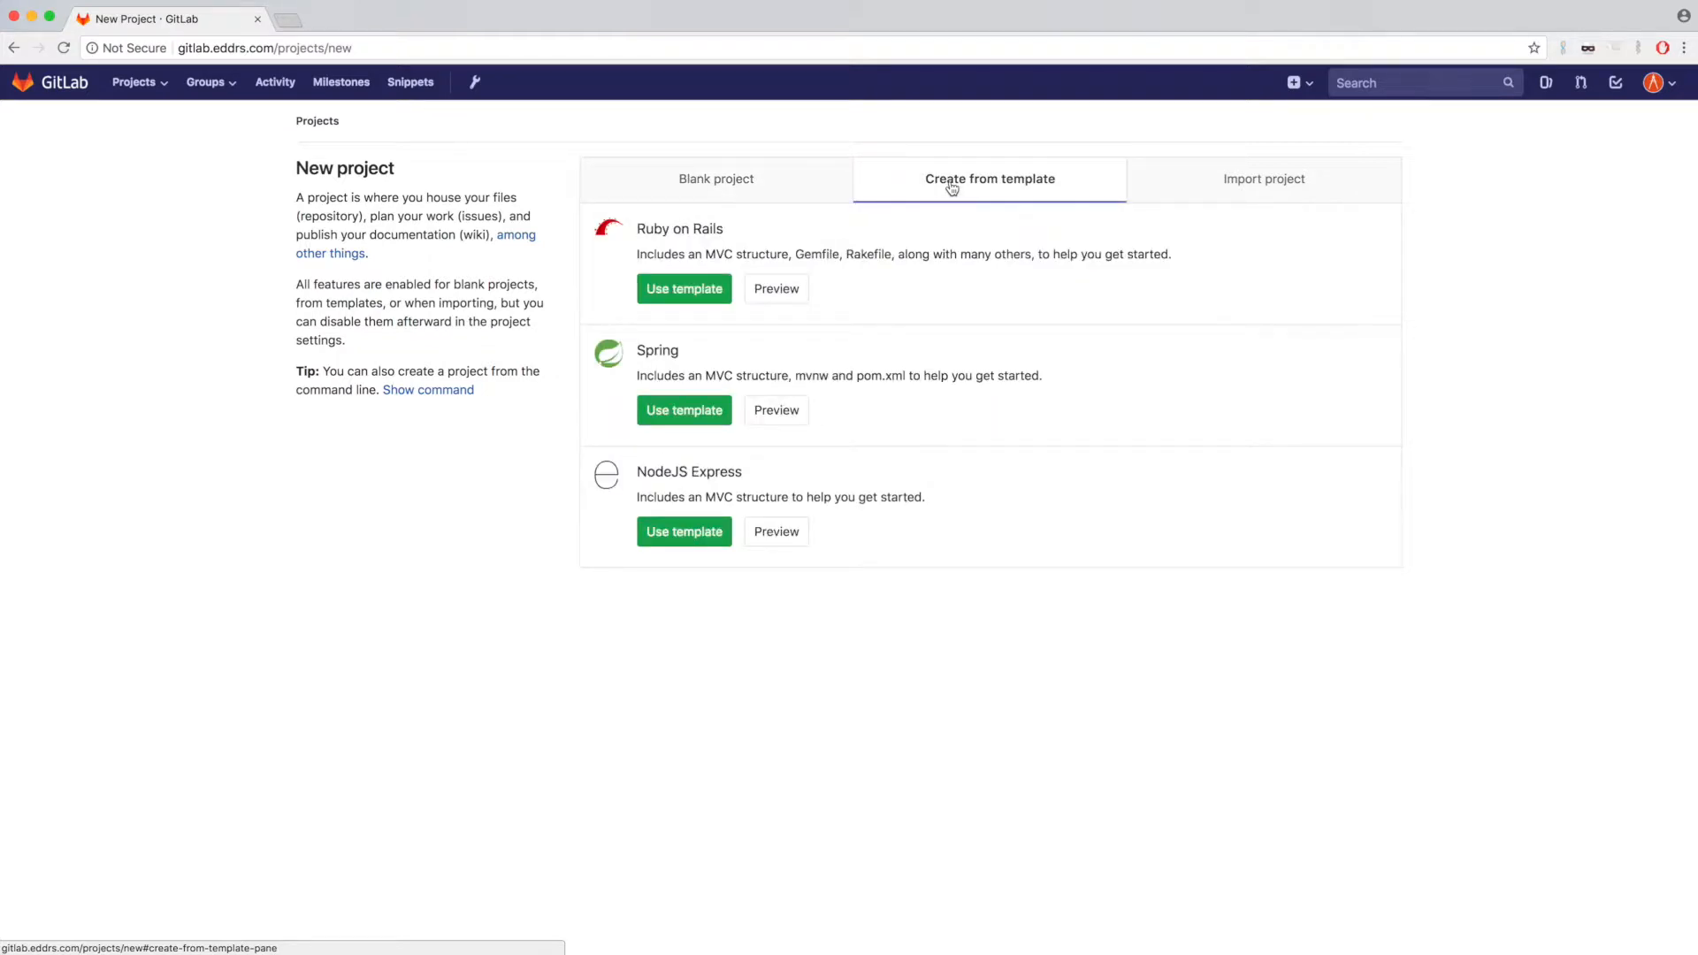
{"action": "left_click", "coordinate": [1262, 179]}
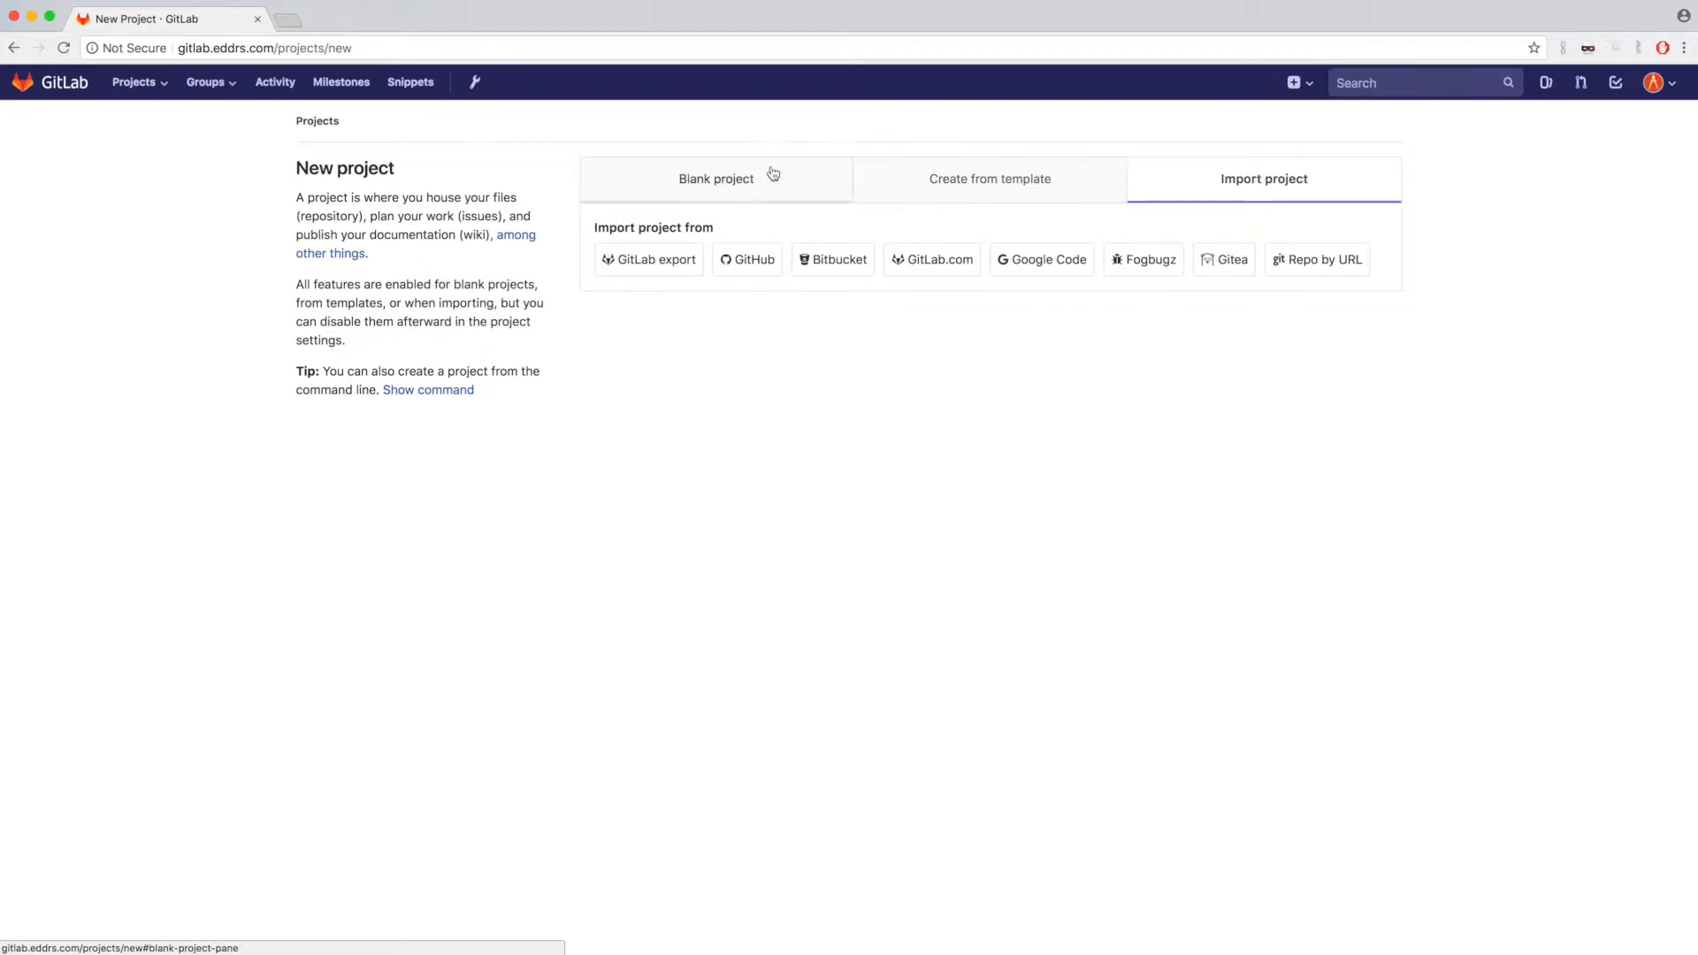
{"action": "left_click", "coordinate": [741, 183]}
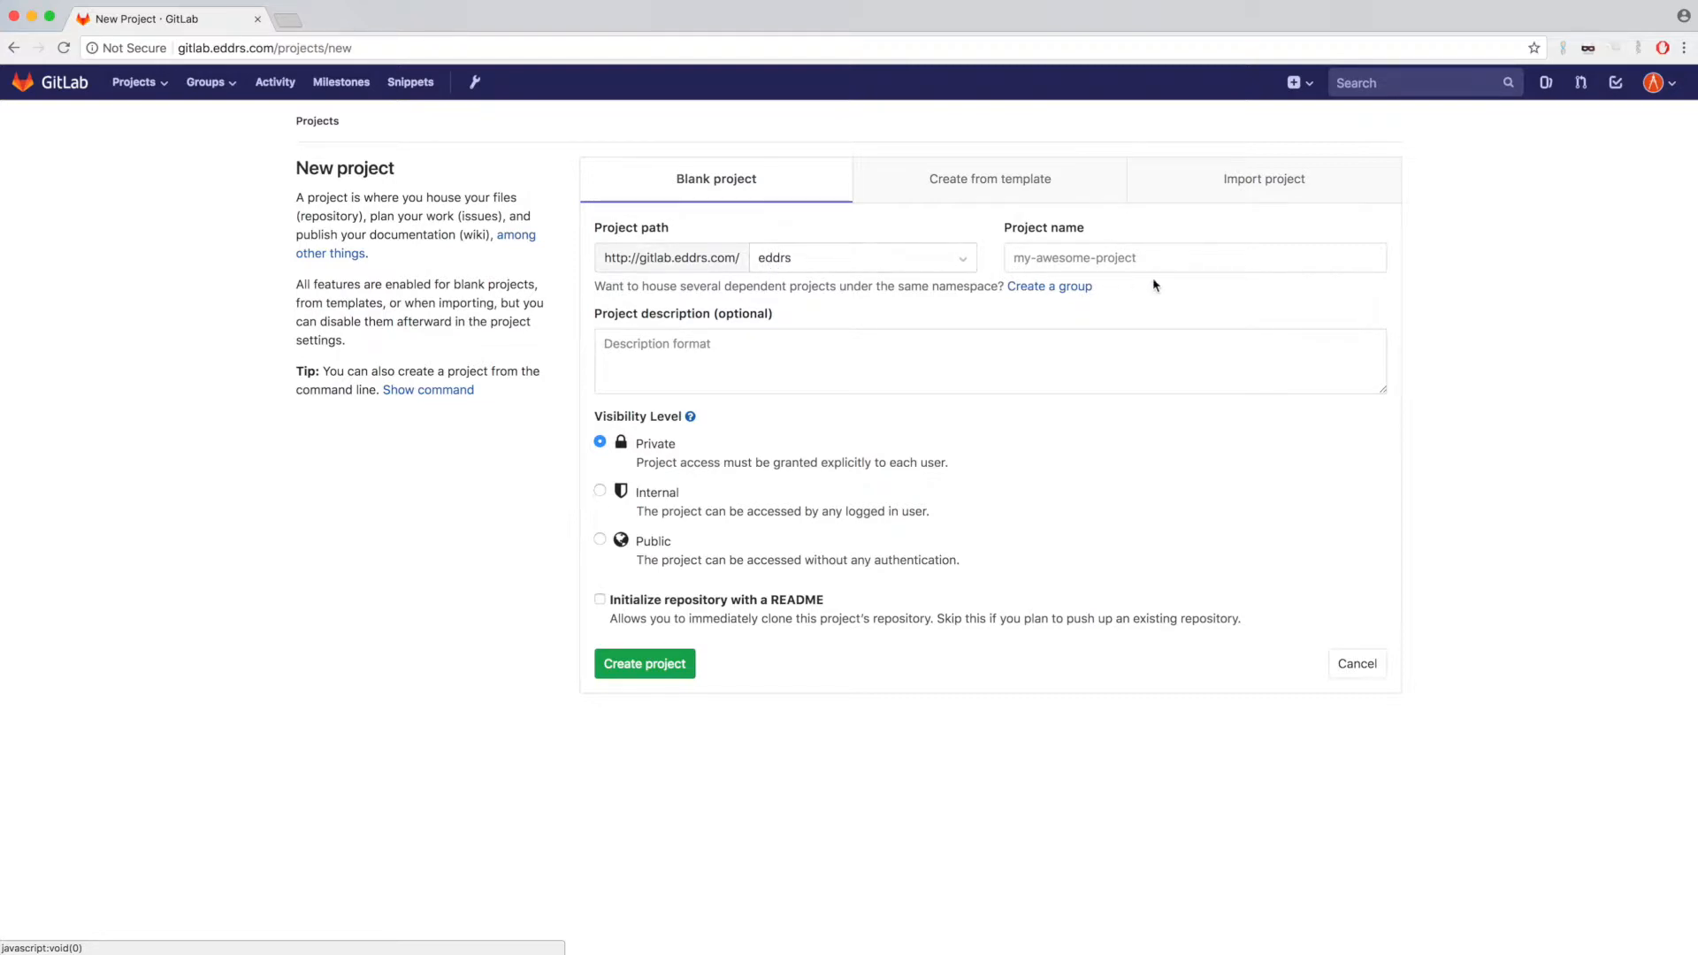
Step: Create a blank project named saturn with the description "Our first GitLab project." and a repository initialized with a README
{"action": "left_click", "coordinate": [1117, 259]}
{"action": "type", "text": "saturn"}
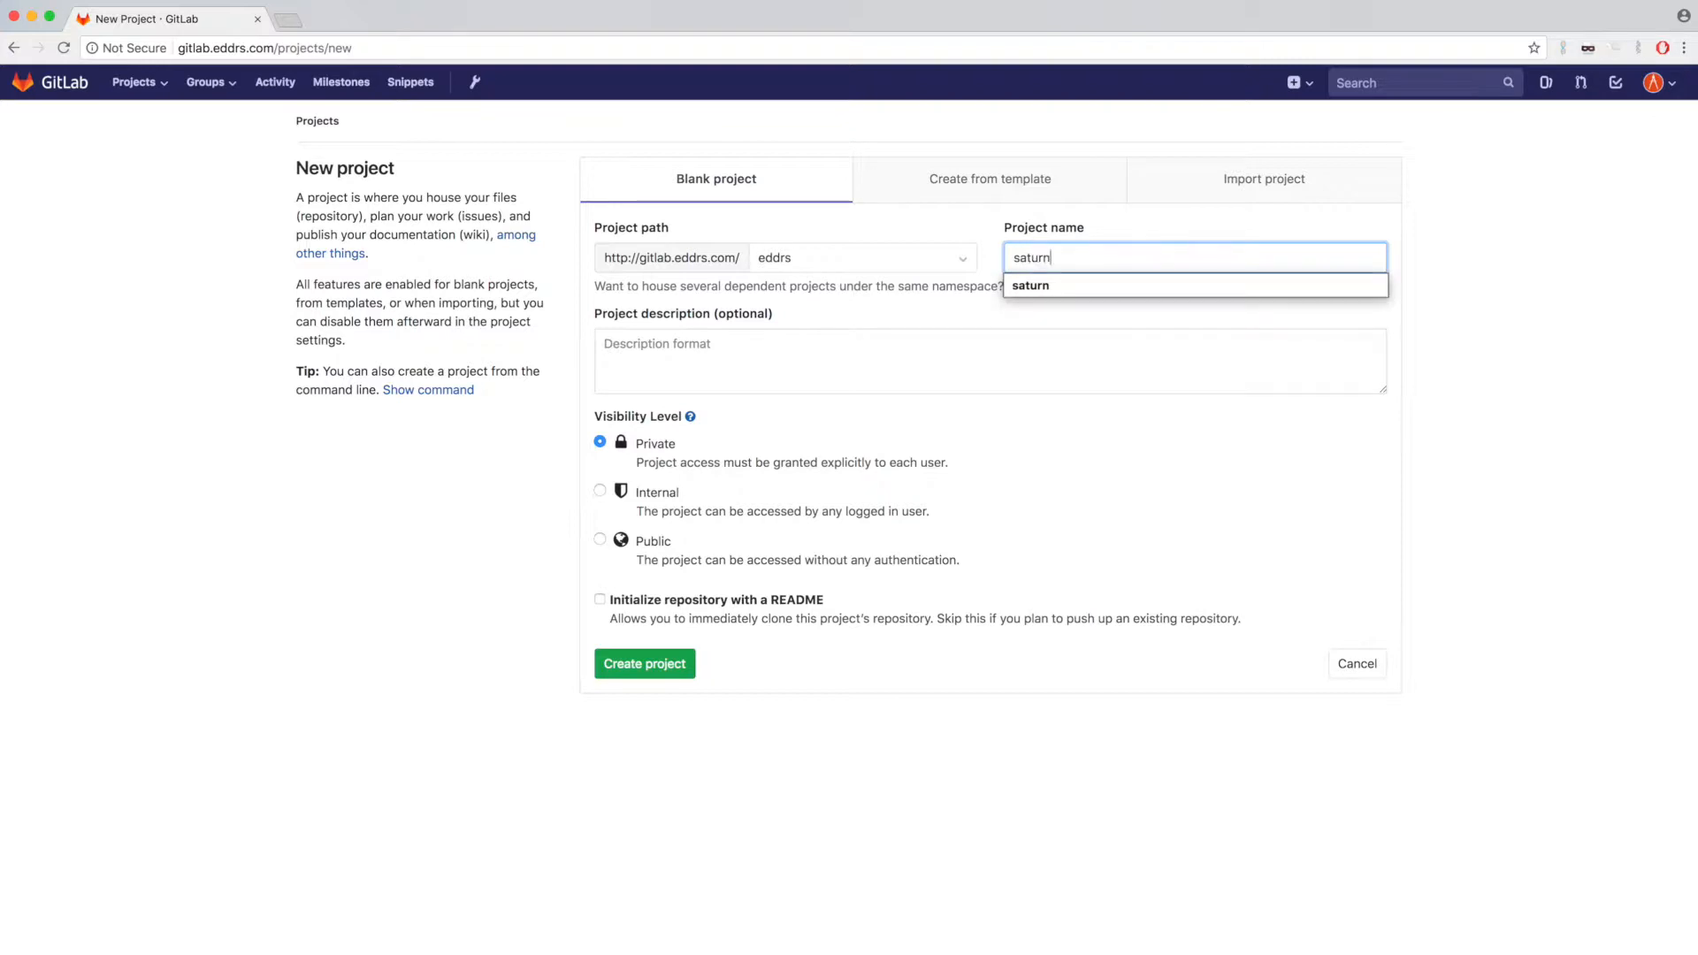
{"action": "key", "text": "Return"}
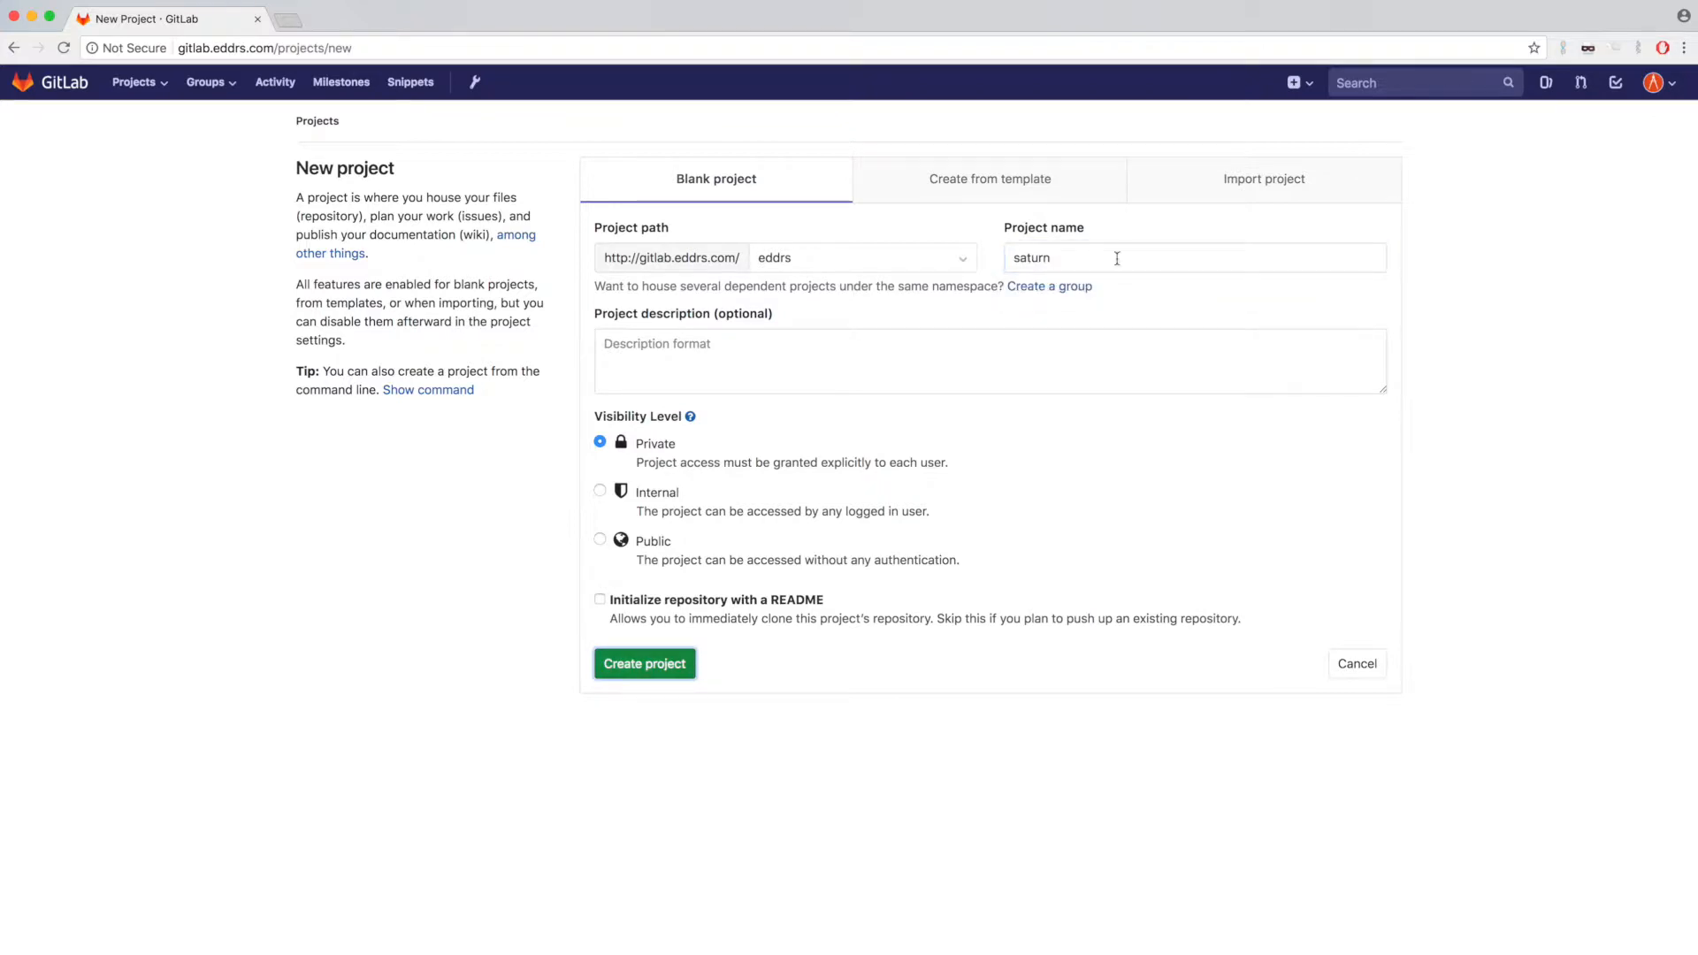
{"action": "left_click", "coordinate": [741, 345]}
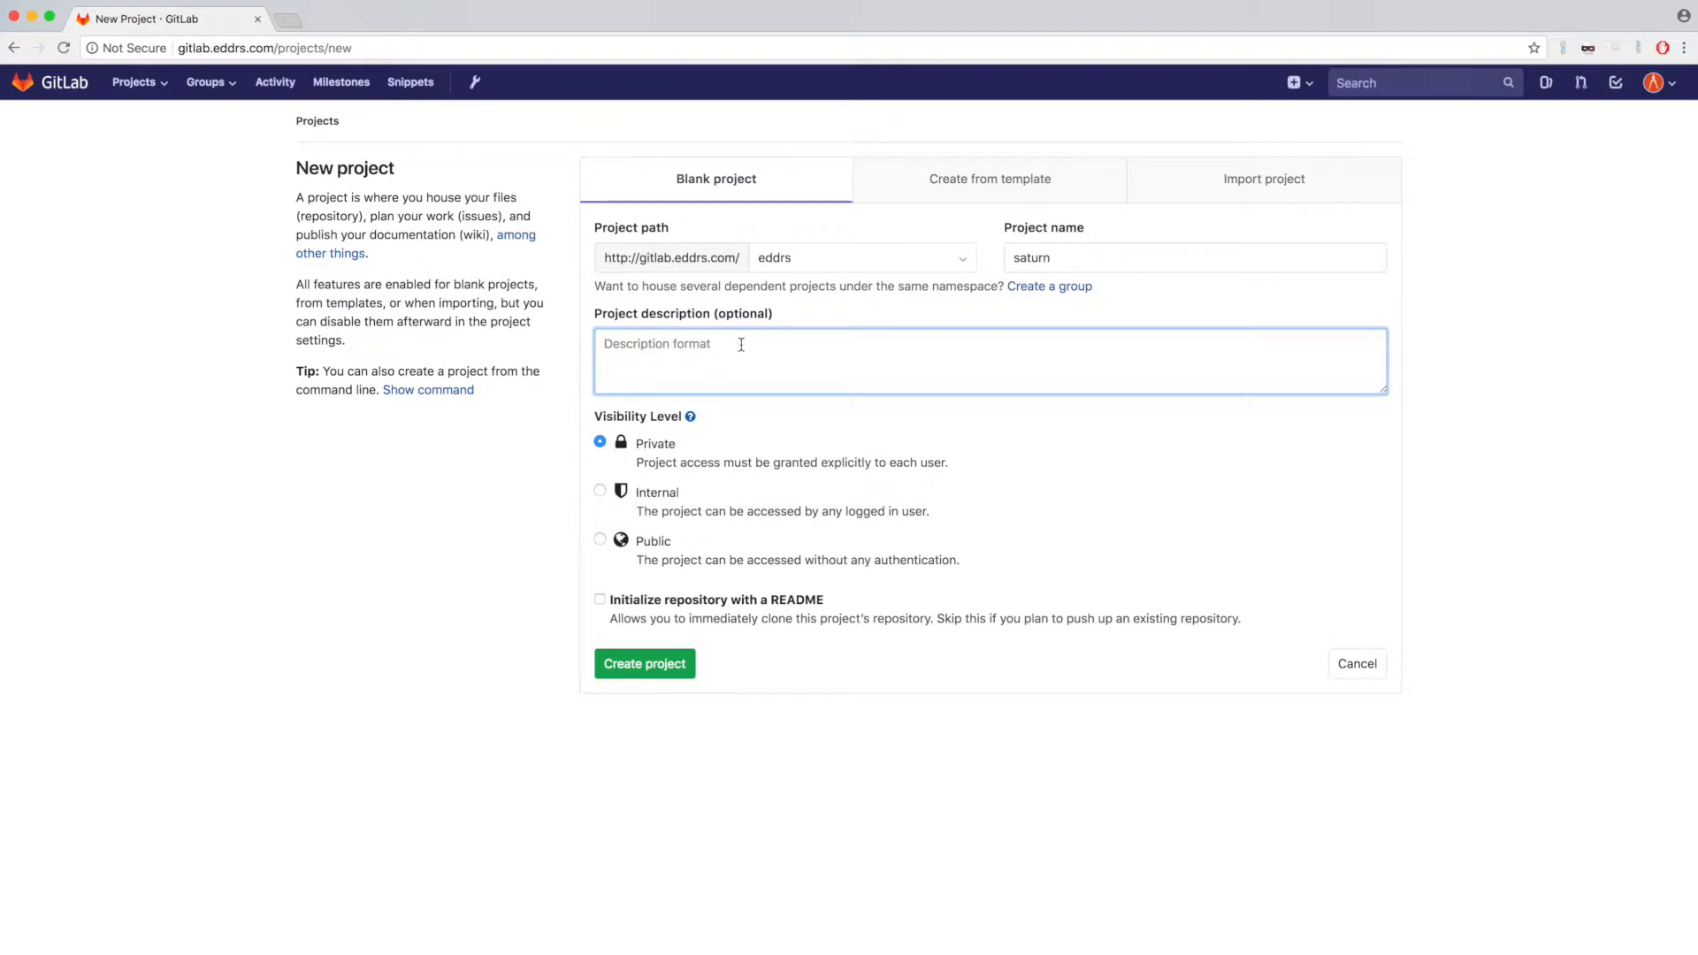
{"action": "type", "text": "Our first GitLab project."}
{"action": "left_click", "coordinate": [601, 600]}
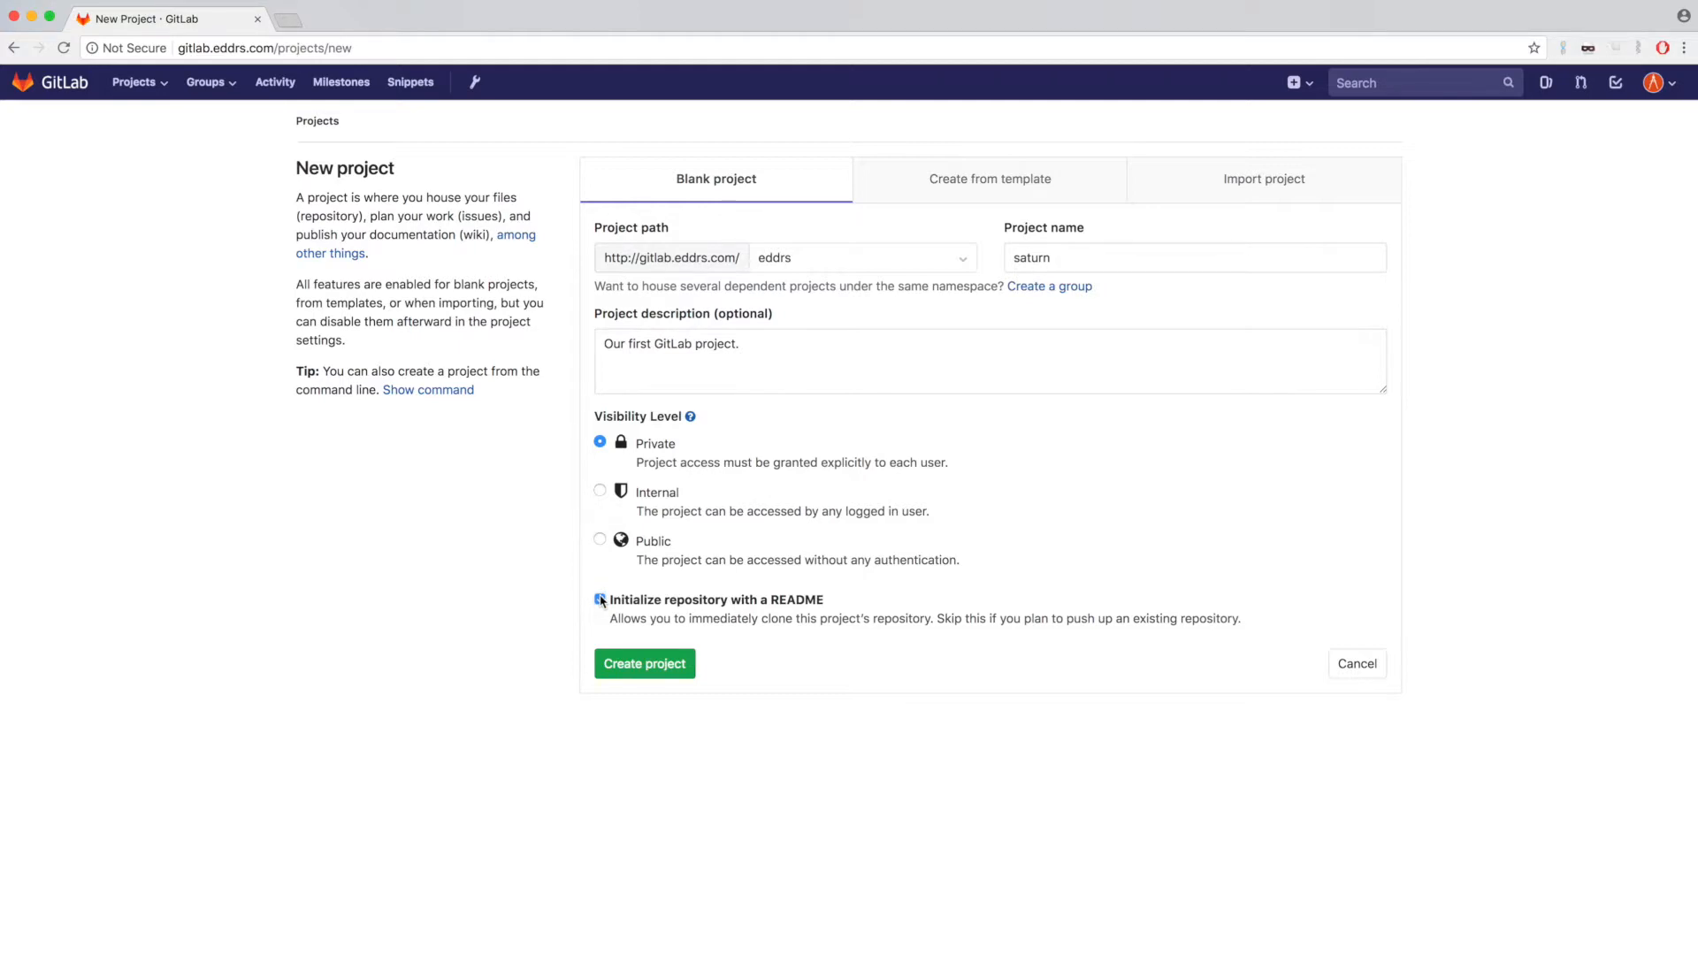
{"action": "left_click", "coordinate": [635, 669]}
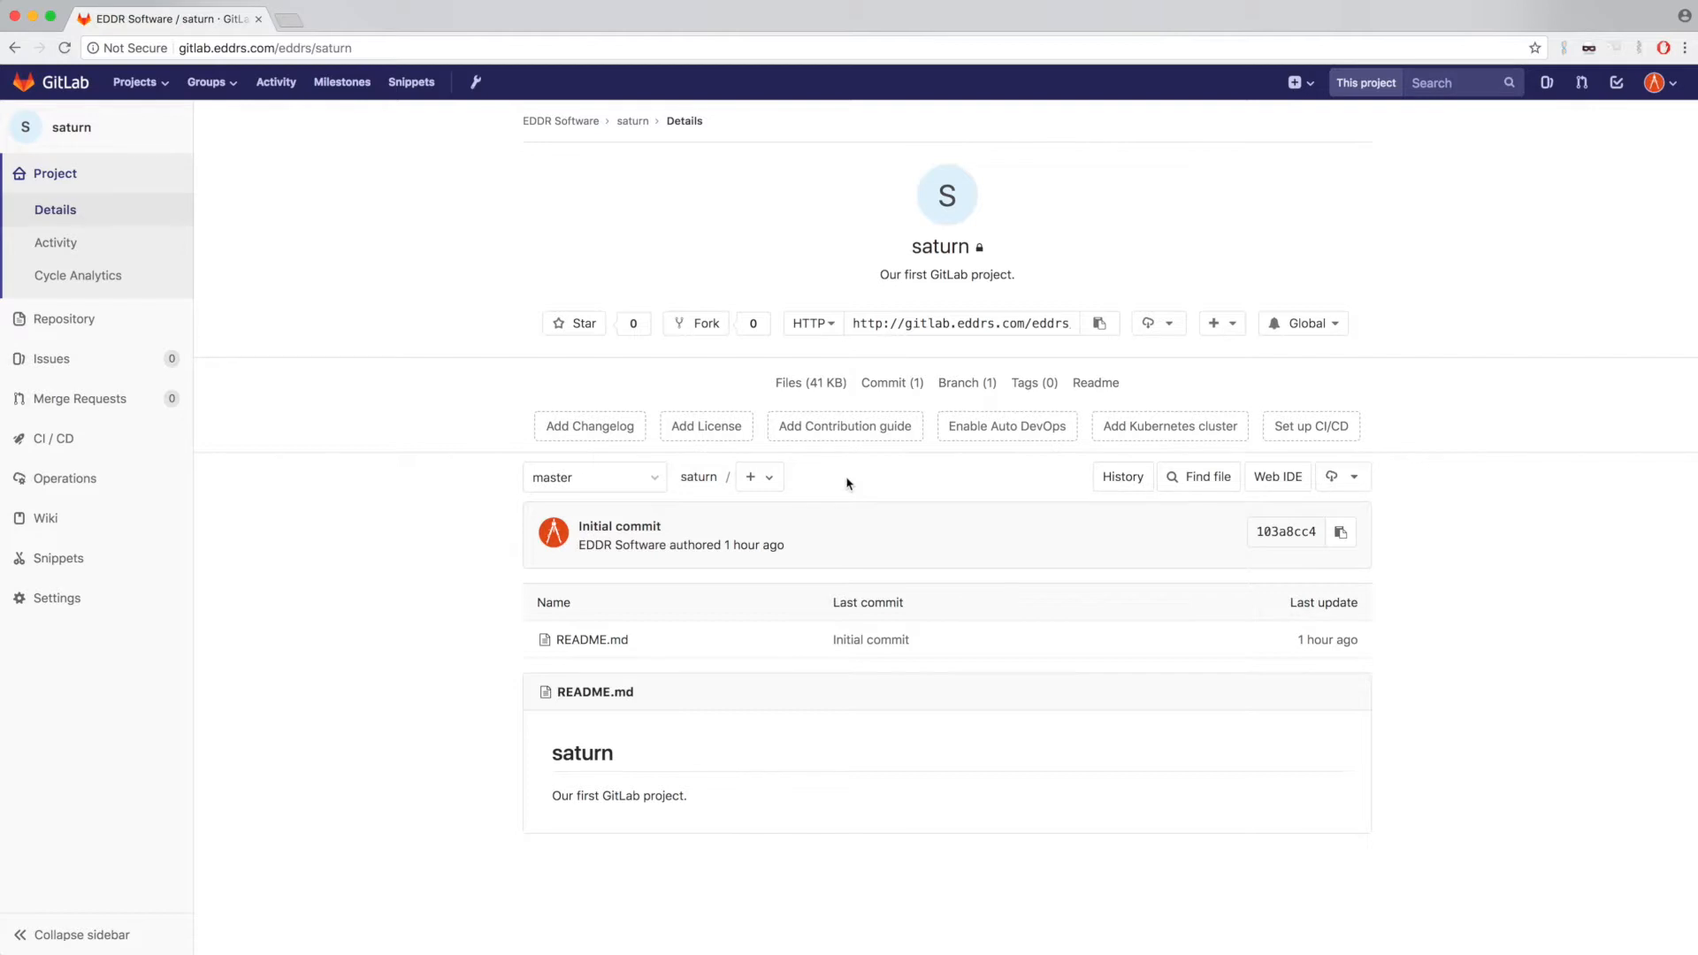
Step: Review the General project, Permissions, Merge request and Export project sections in saturn's general settings
{"action": "mouse_move", "coordinate": [66, 608]}
{"action": "left_click", "coordinate": [223, 606]}
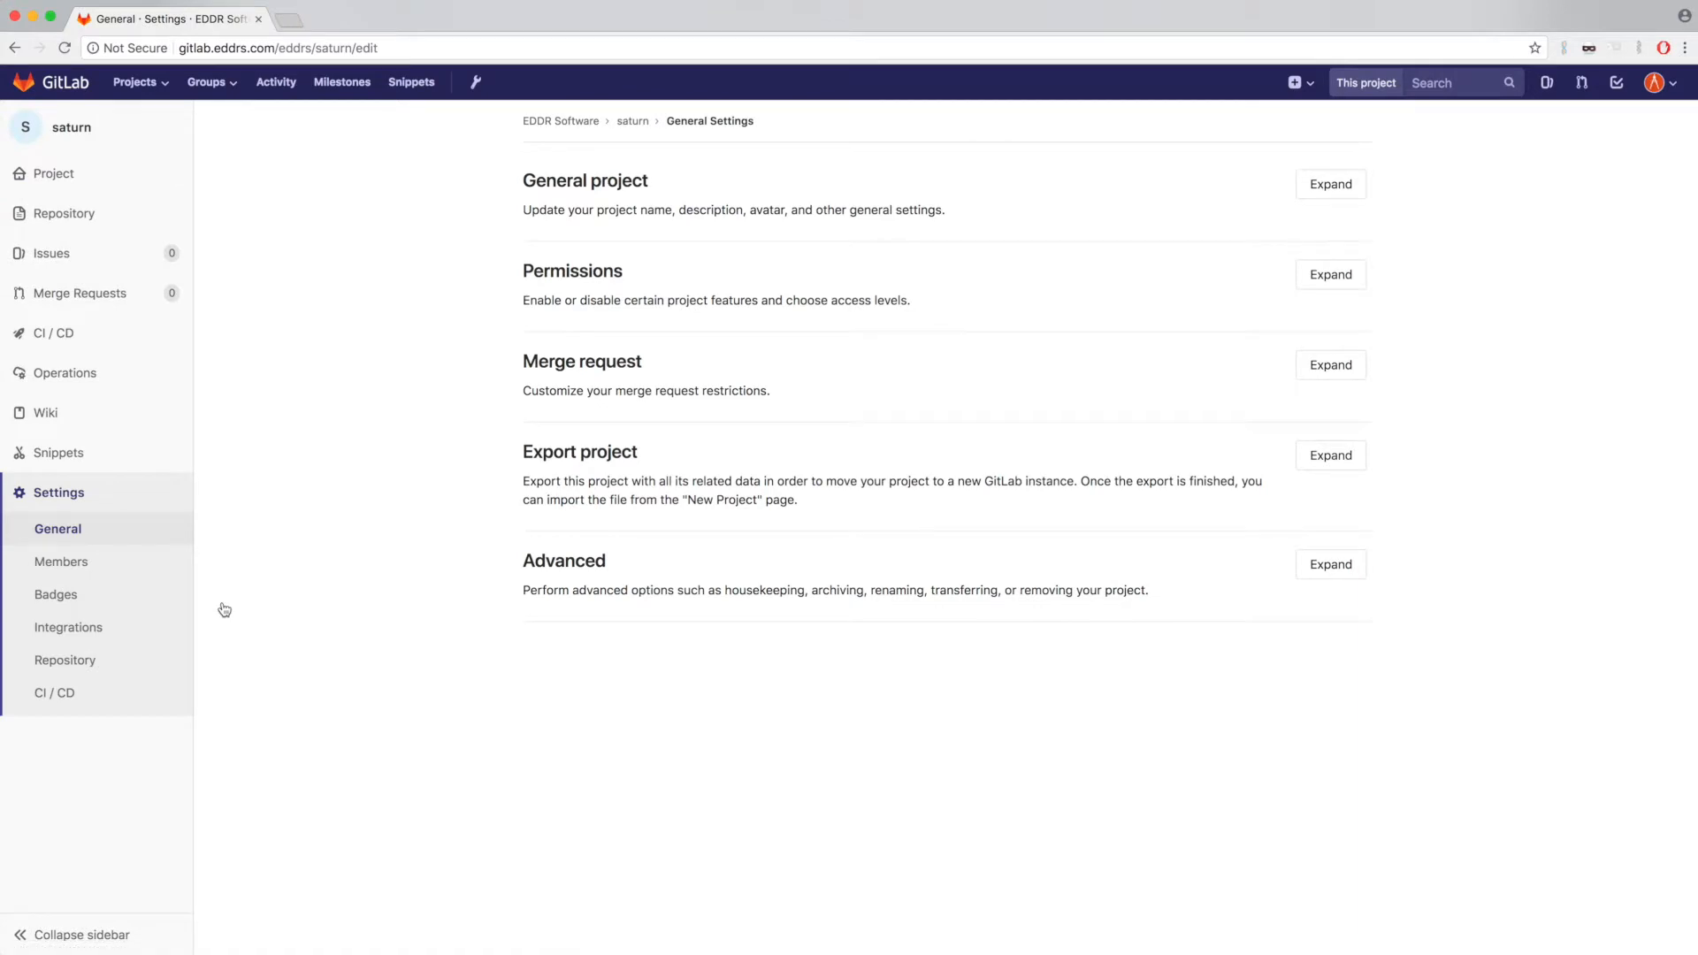
{"action": "left_click", "coordinate": [1328, 196]}
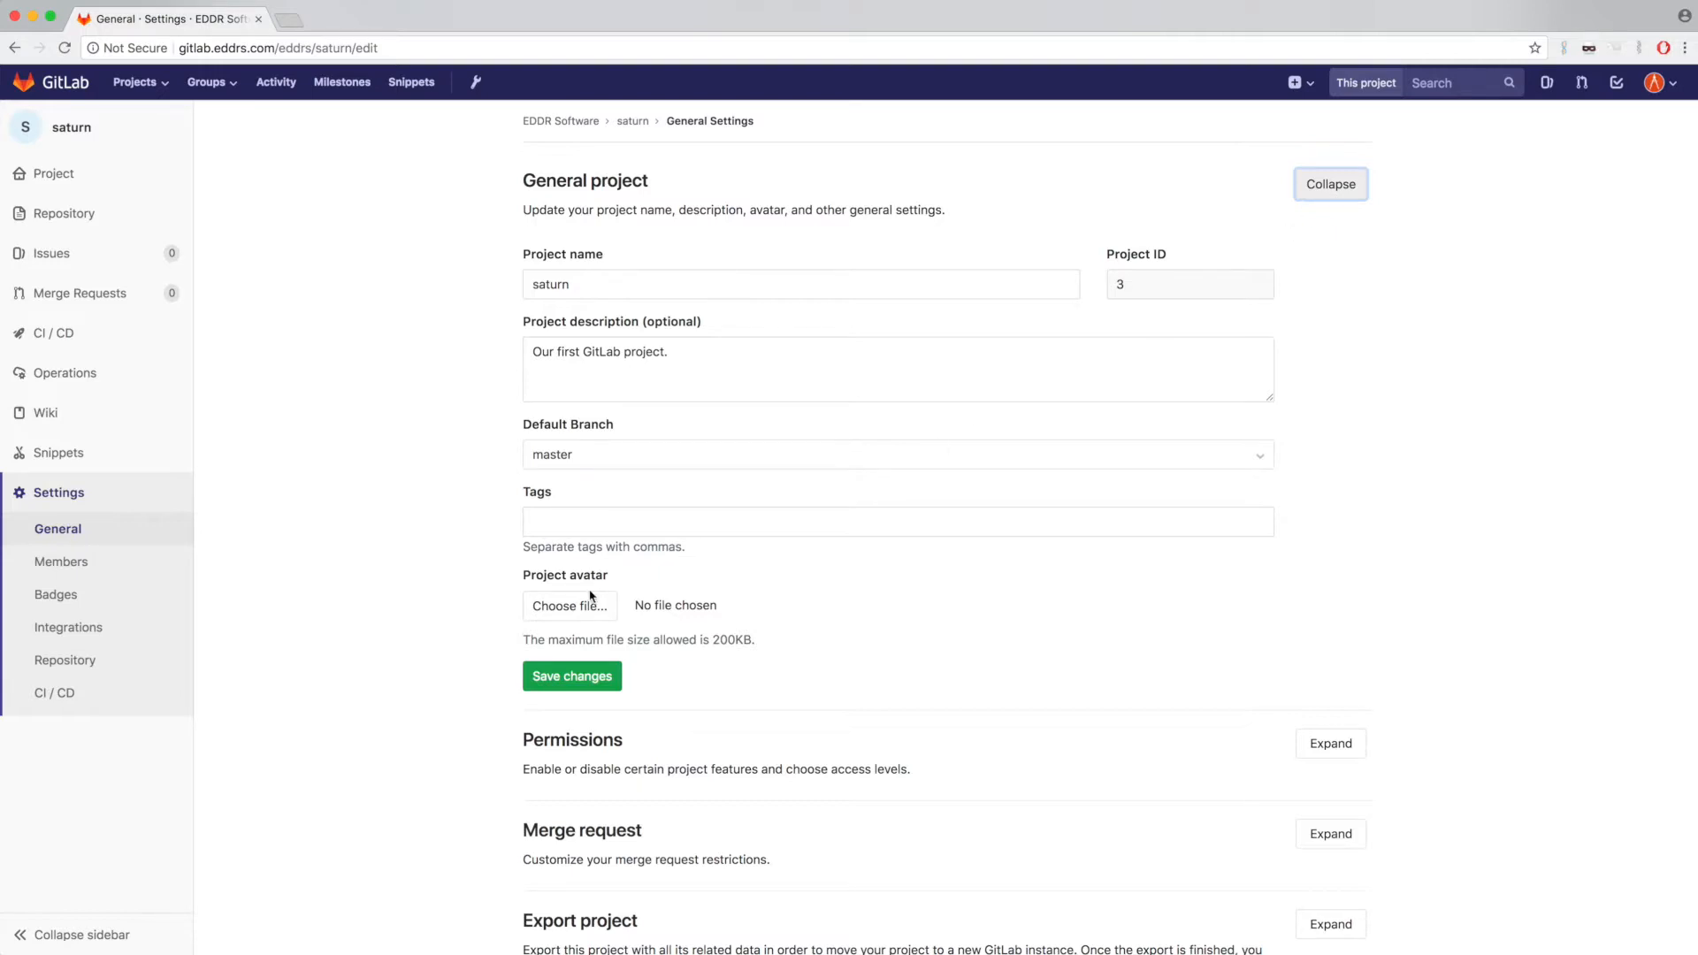
{"action": "left_click", "coordinate": [1322, 187]}
{"action": "left_click", "coordinate": [1337, 274]}
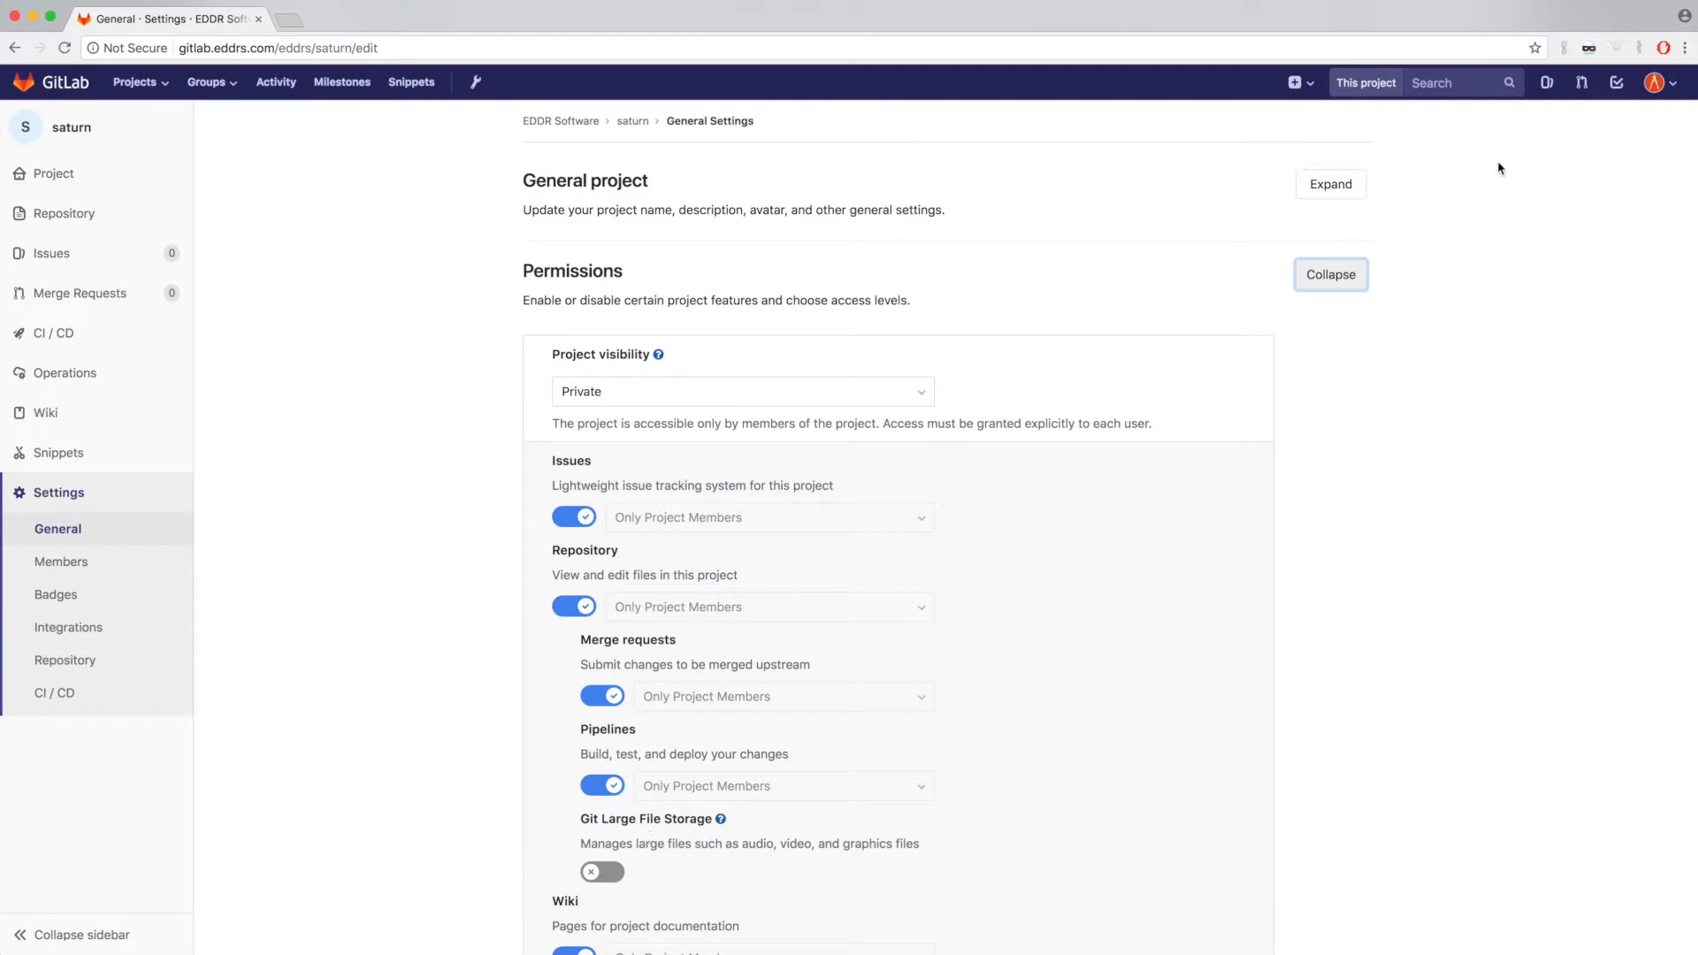
{"action": "left_click", "coordinate": [1335, 274]}
{"action": "left_click", "coordinate": [1327, 364]}
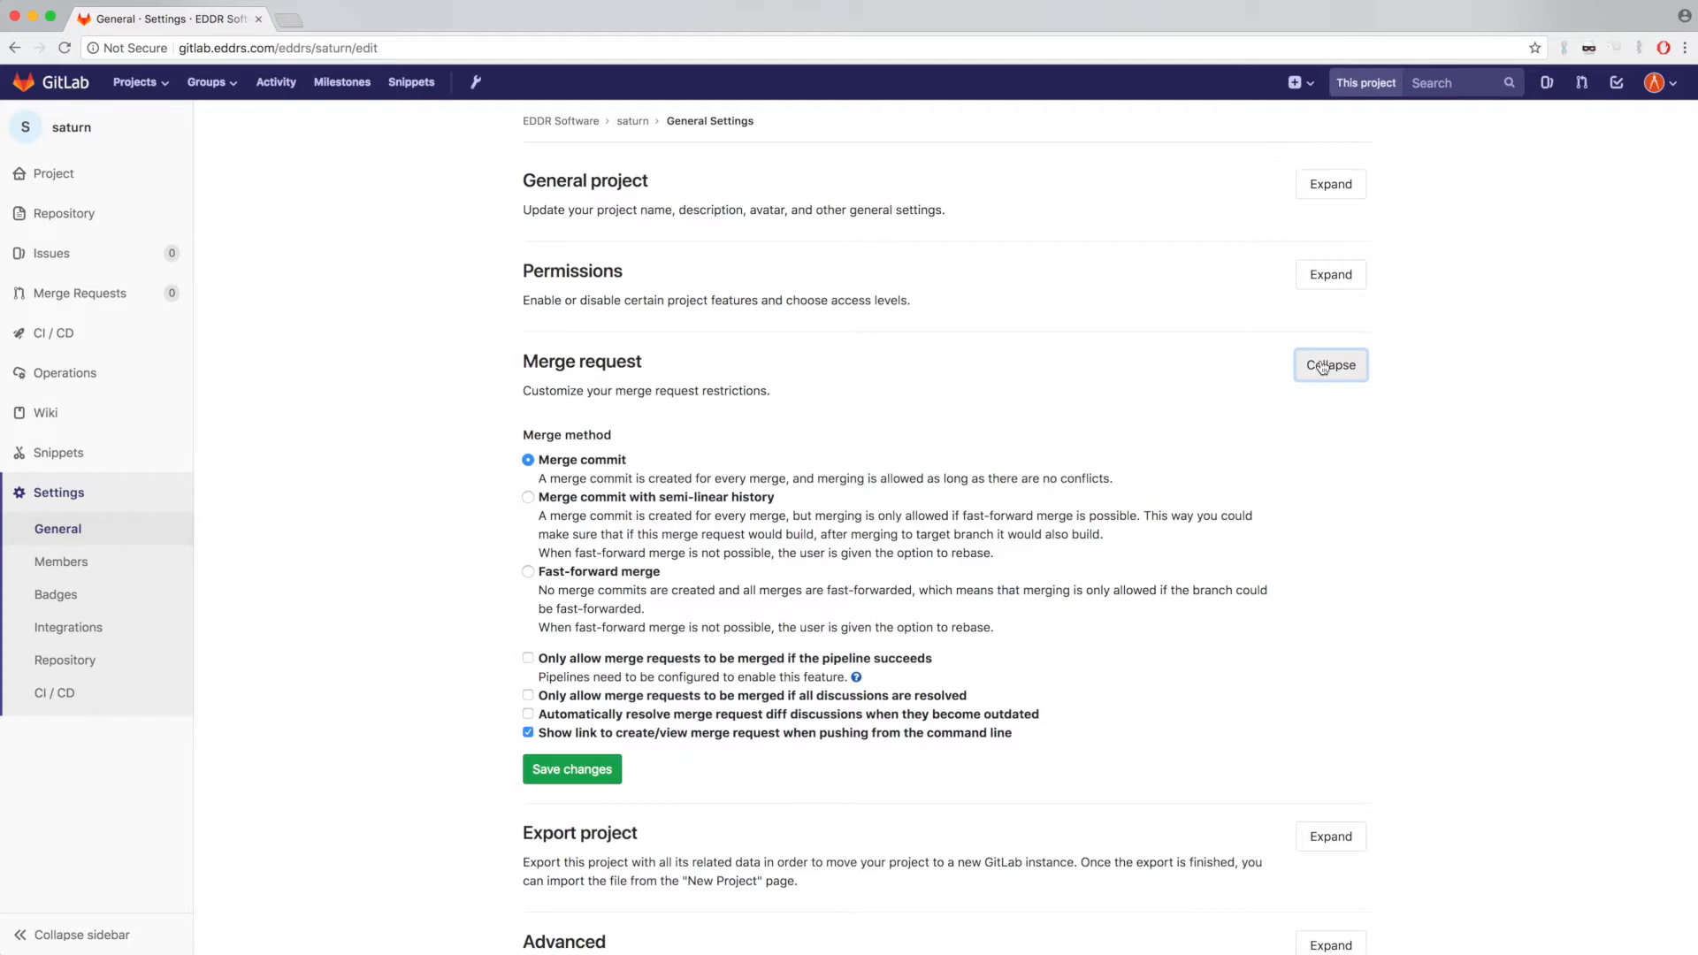
{"action": "left_click", "coordinate": [1322, 367]}
{"action": "left_click", "coordinate": [1330, 454]}
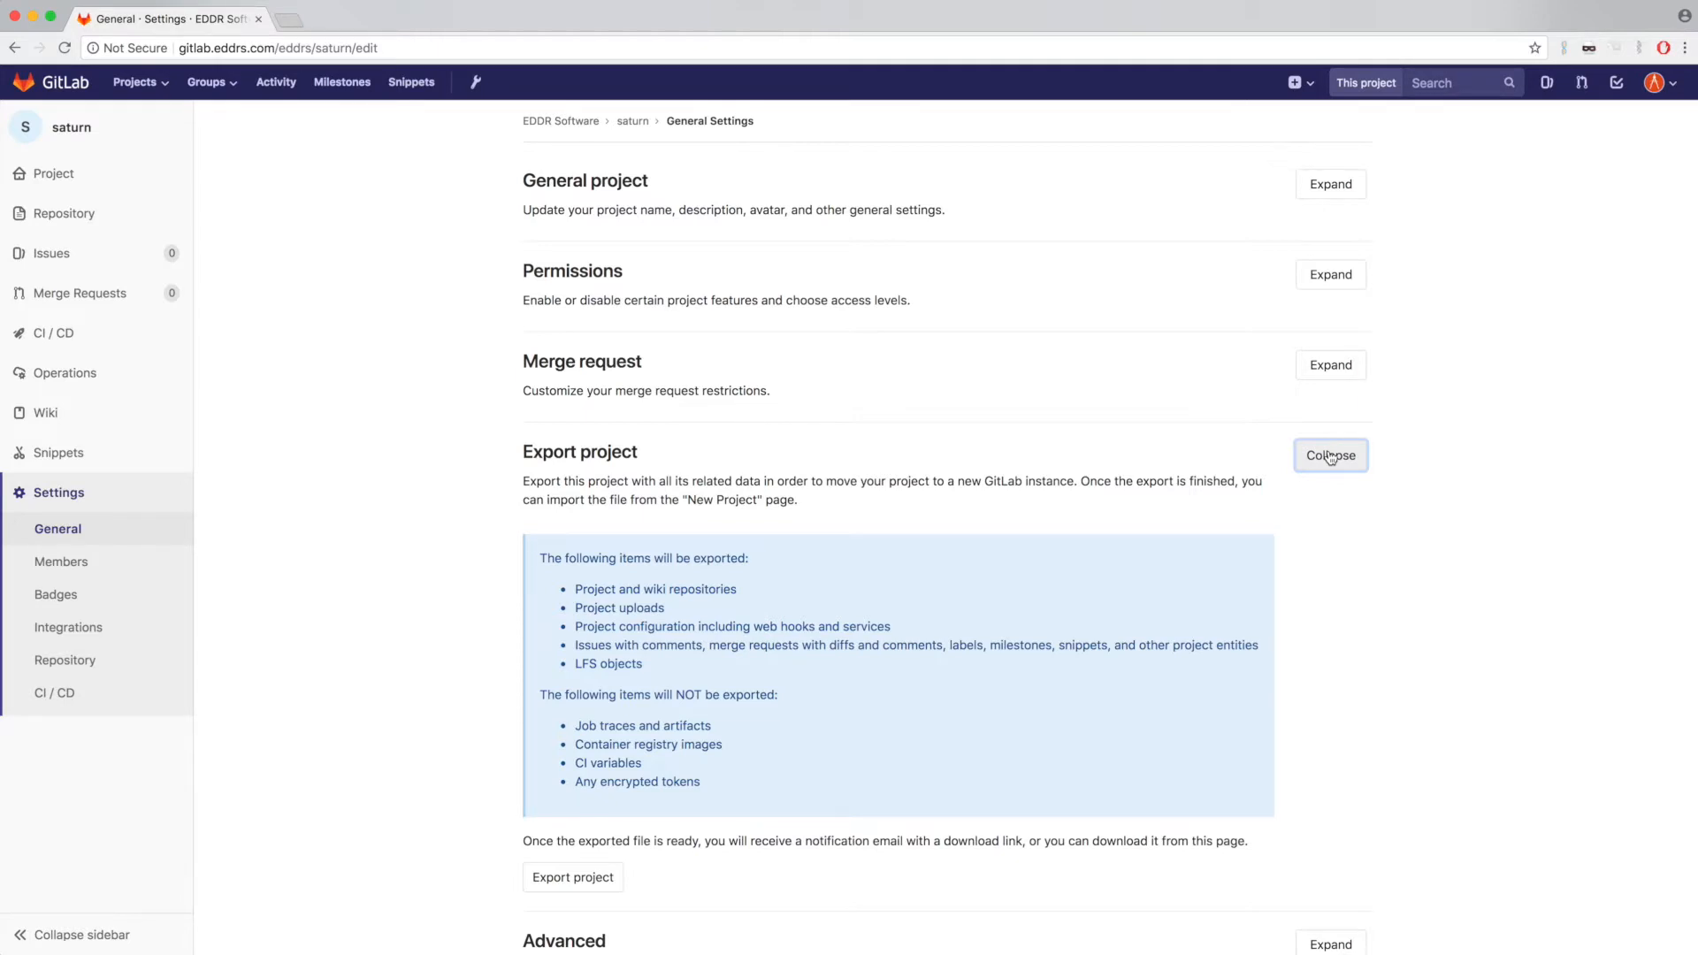
{"action": "left_click", "coordinate": [1331, 456]}
Step: Examine the Advanced settings for housekeeping, archiving, renaming, transferring and removing the project
{"action": "left_click", "coordinate": [1339, 559]}
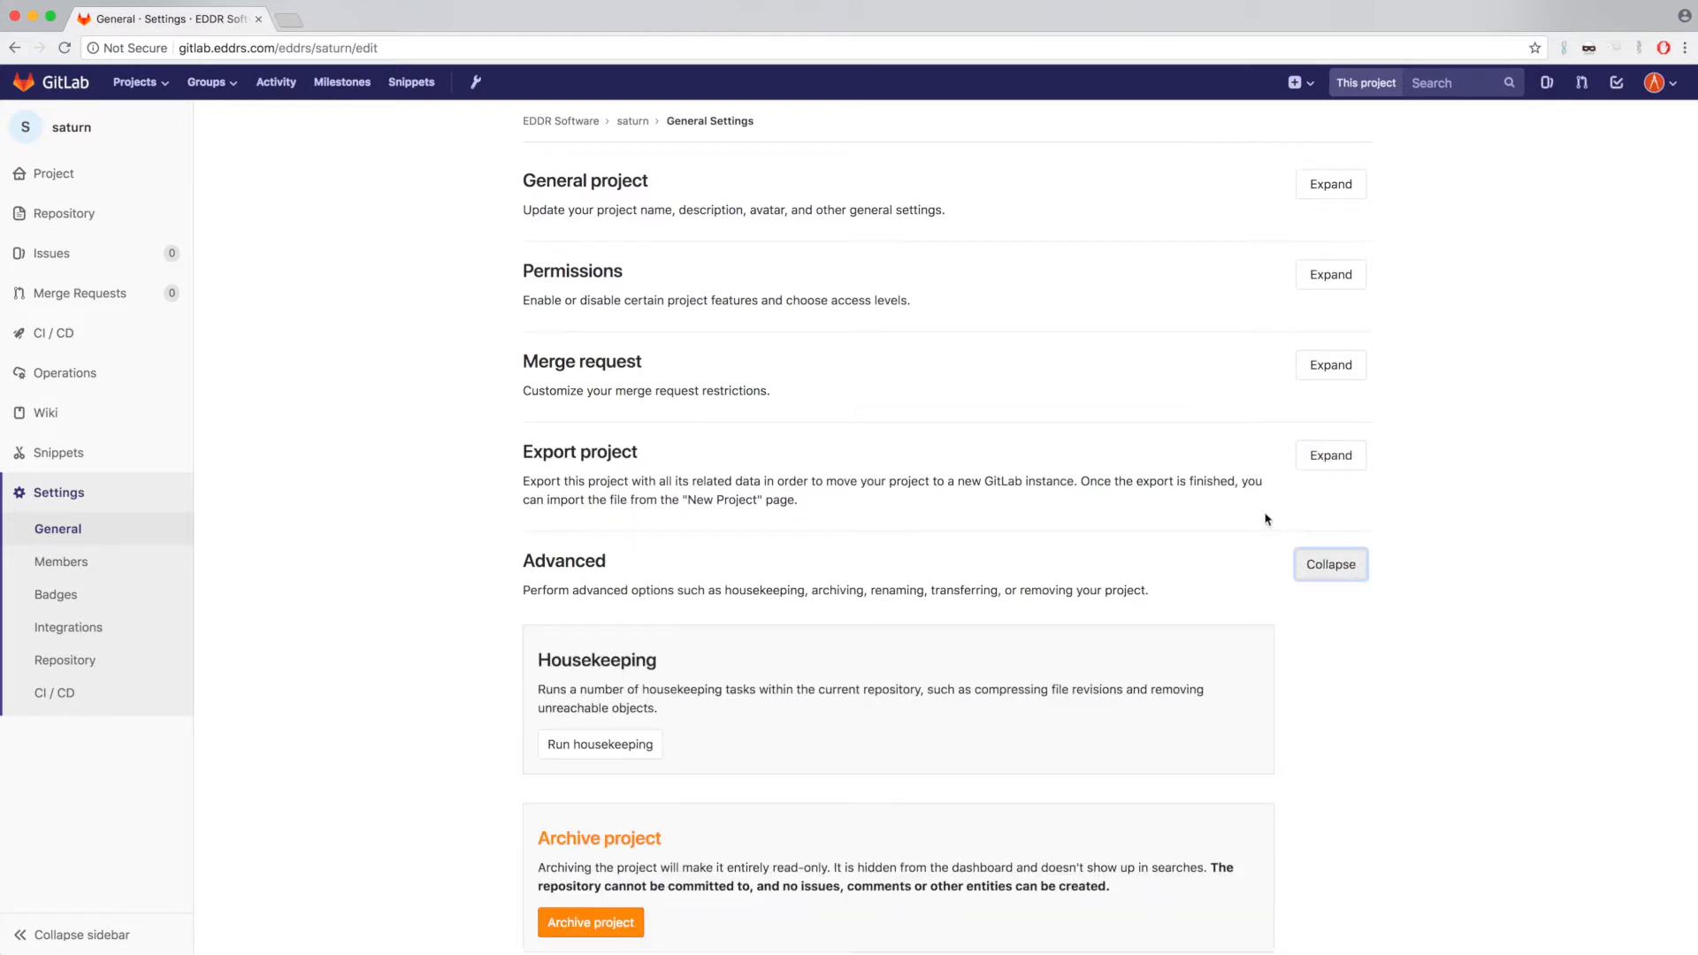
{"action": "scroll", "coordinate": [1267, 519], "scroll_direction": "down", "scroll_amount": 4}
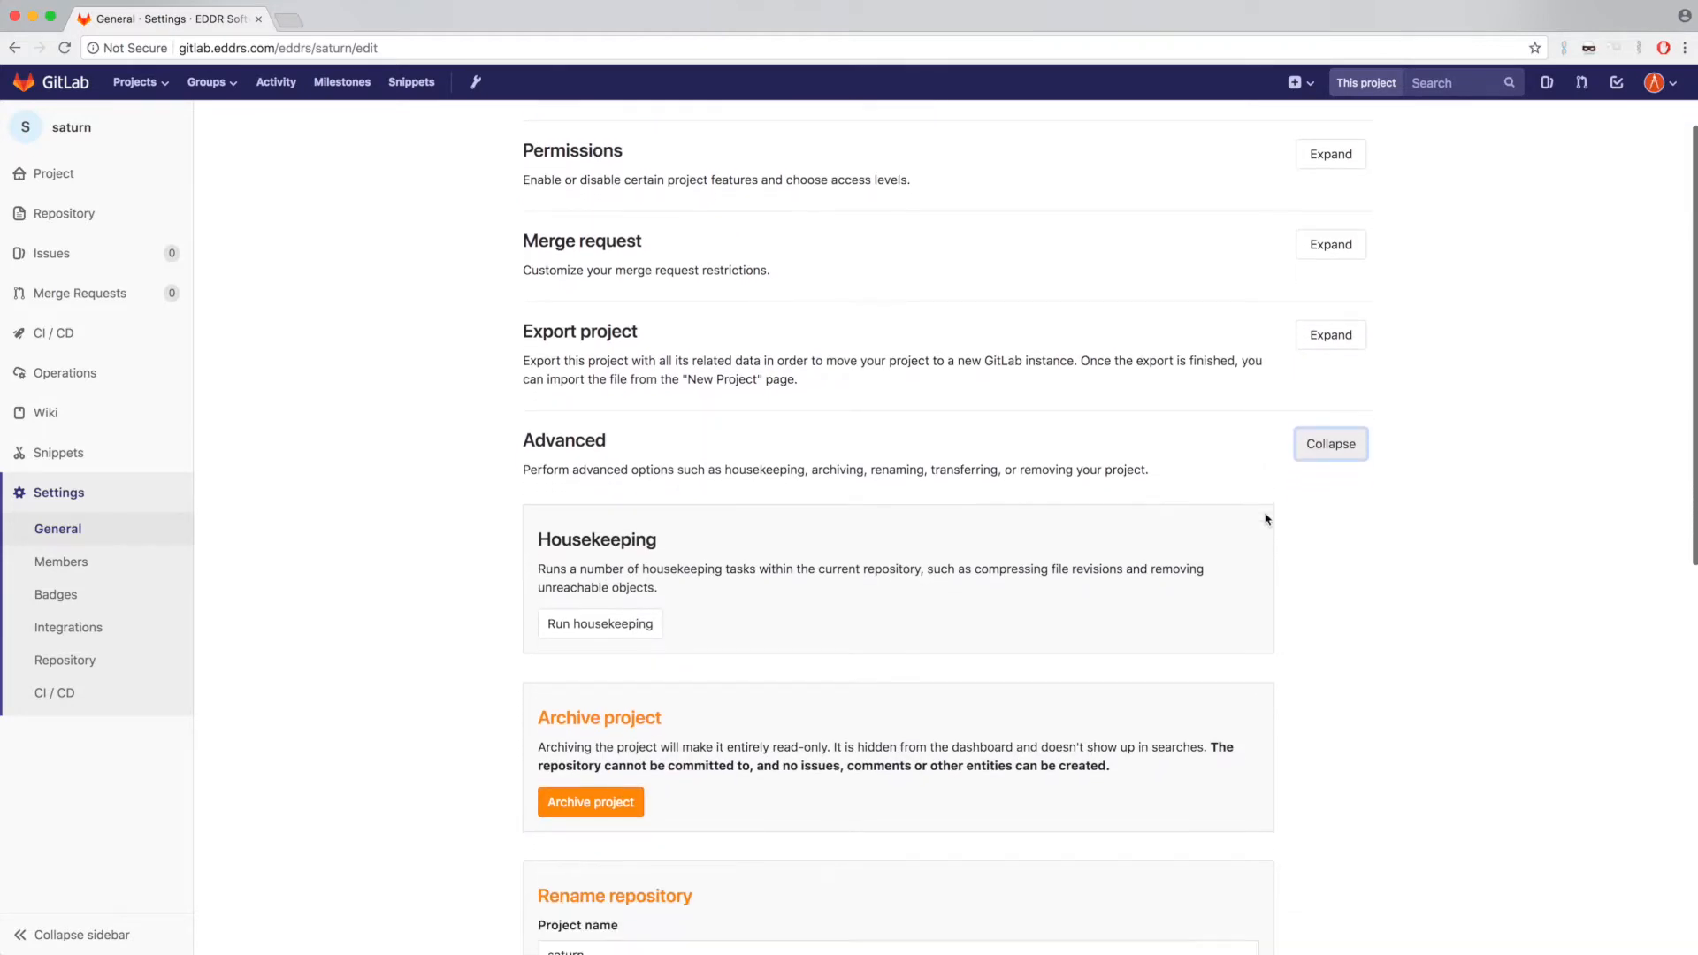
{"action": "scroll", "coordinate": [1267, 519], "scroll_direction": "down", "scroll_amount": 4}
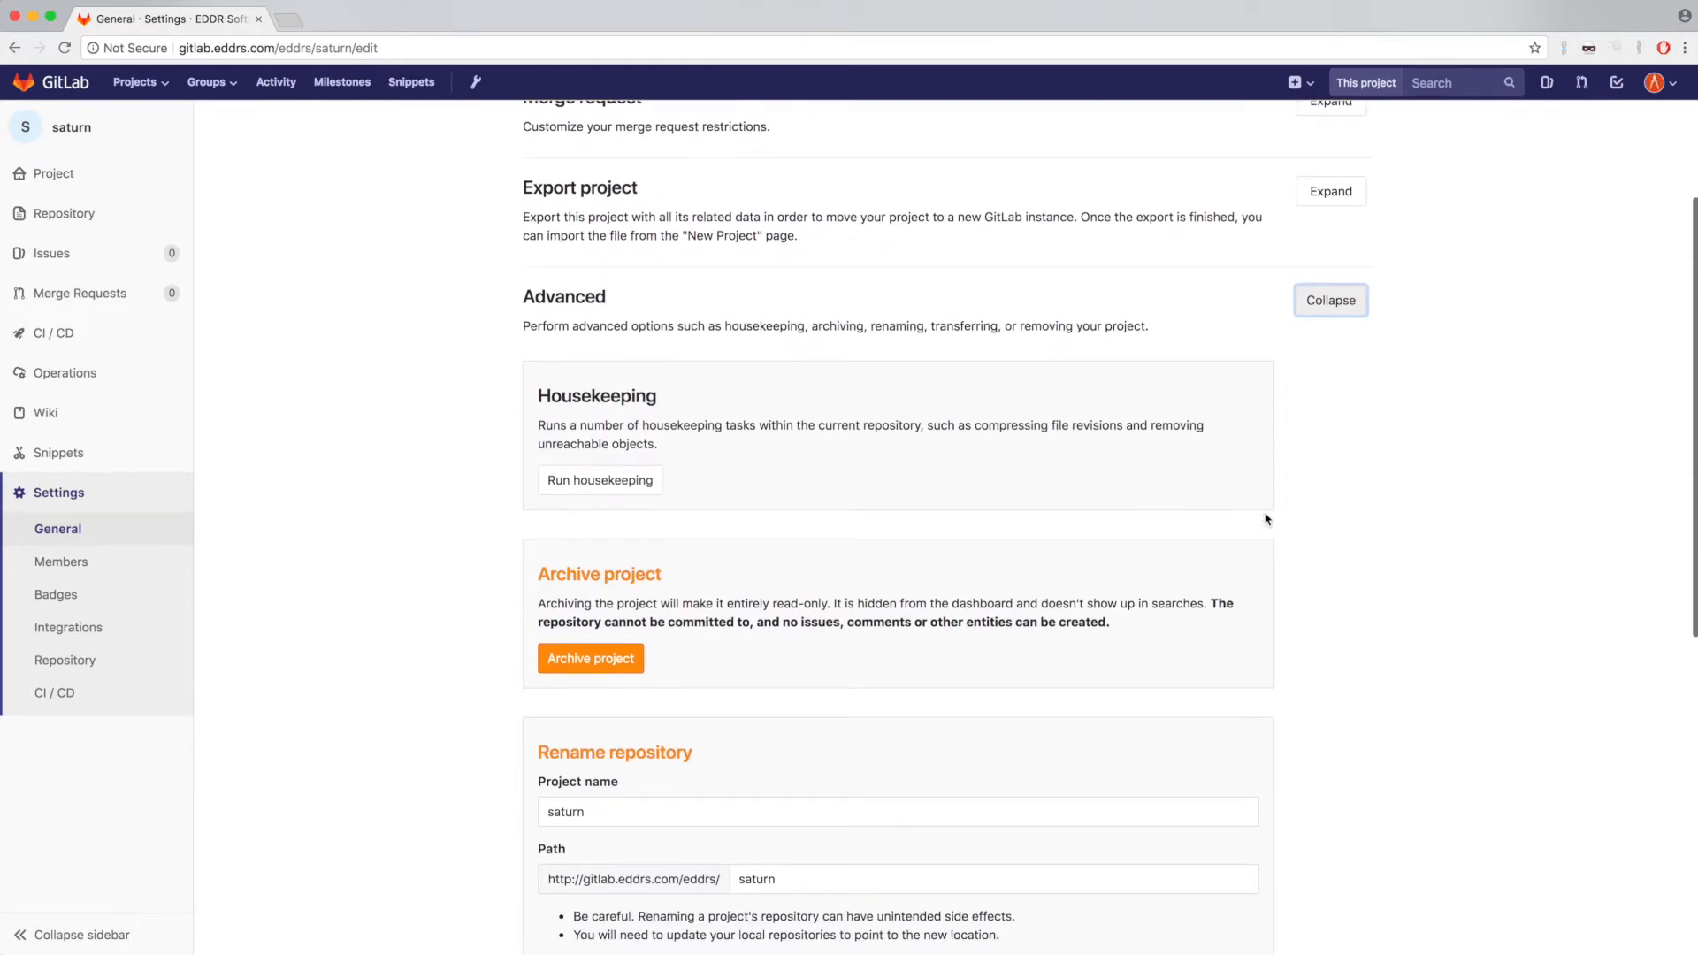
{"action": "scroll", "coordinate": [1266, 519], "scroll_direction": "down", "scroll_amount": 4}
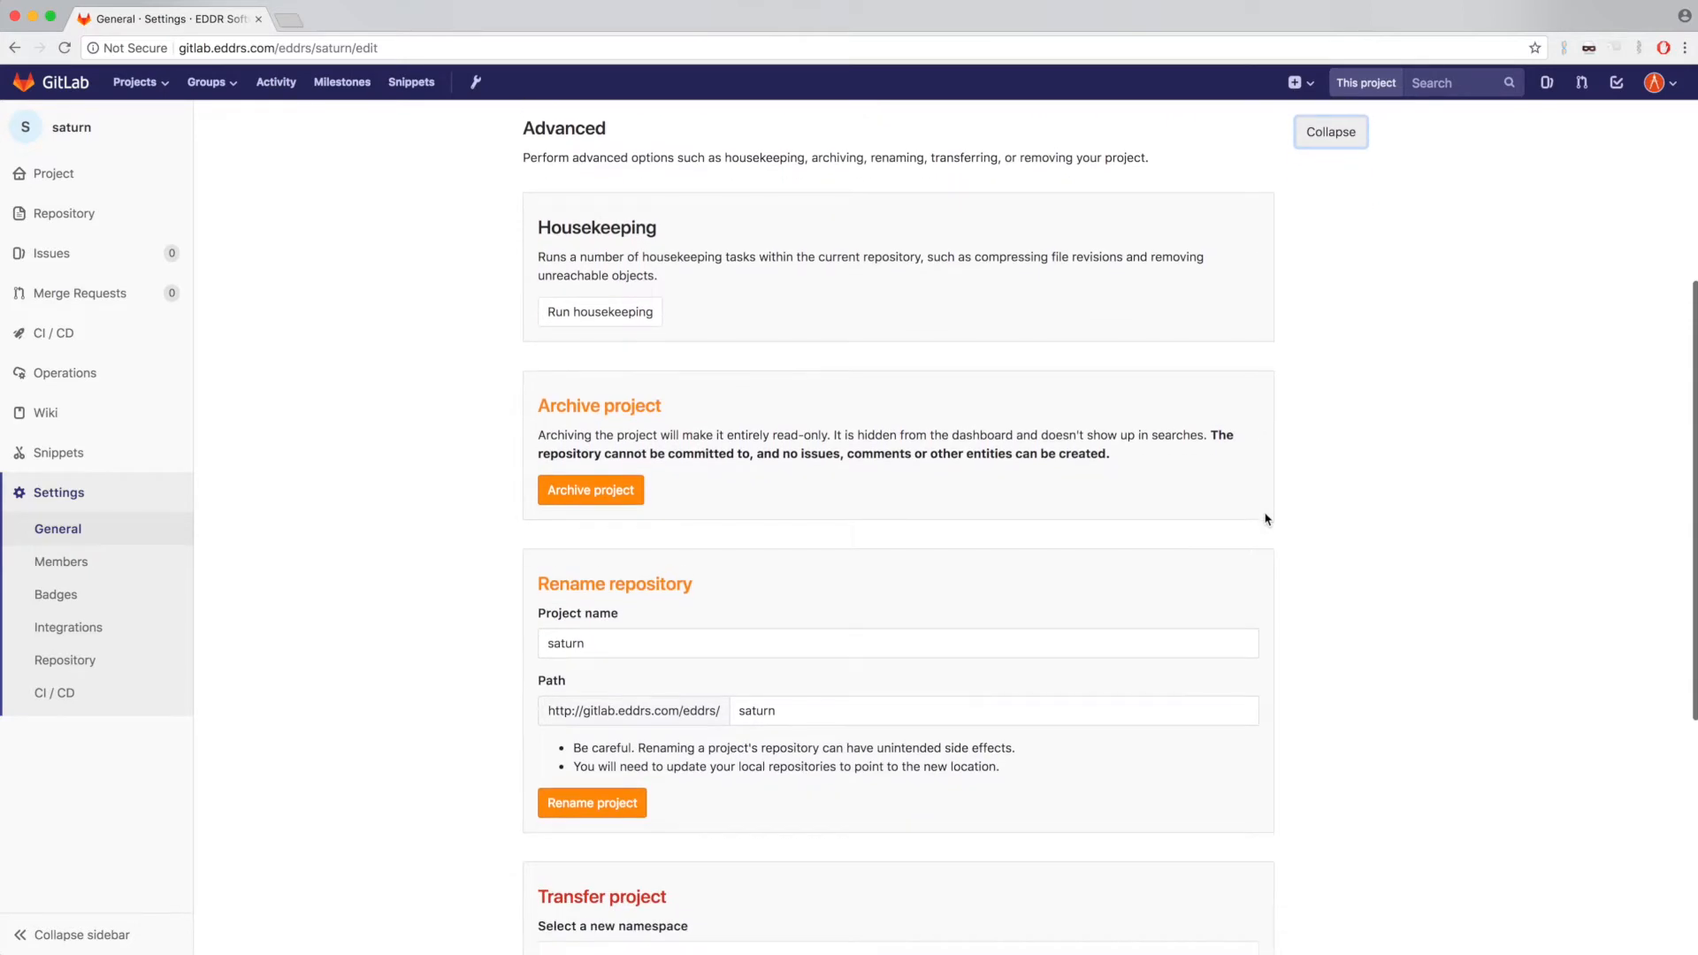
{"action": "scroll", "coordinate": [1266, 519], "scroll_direction": "down", "scroll_amount": 5}
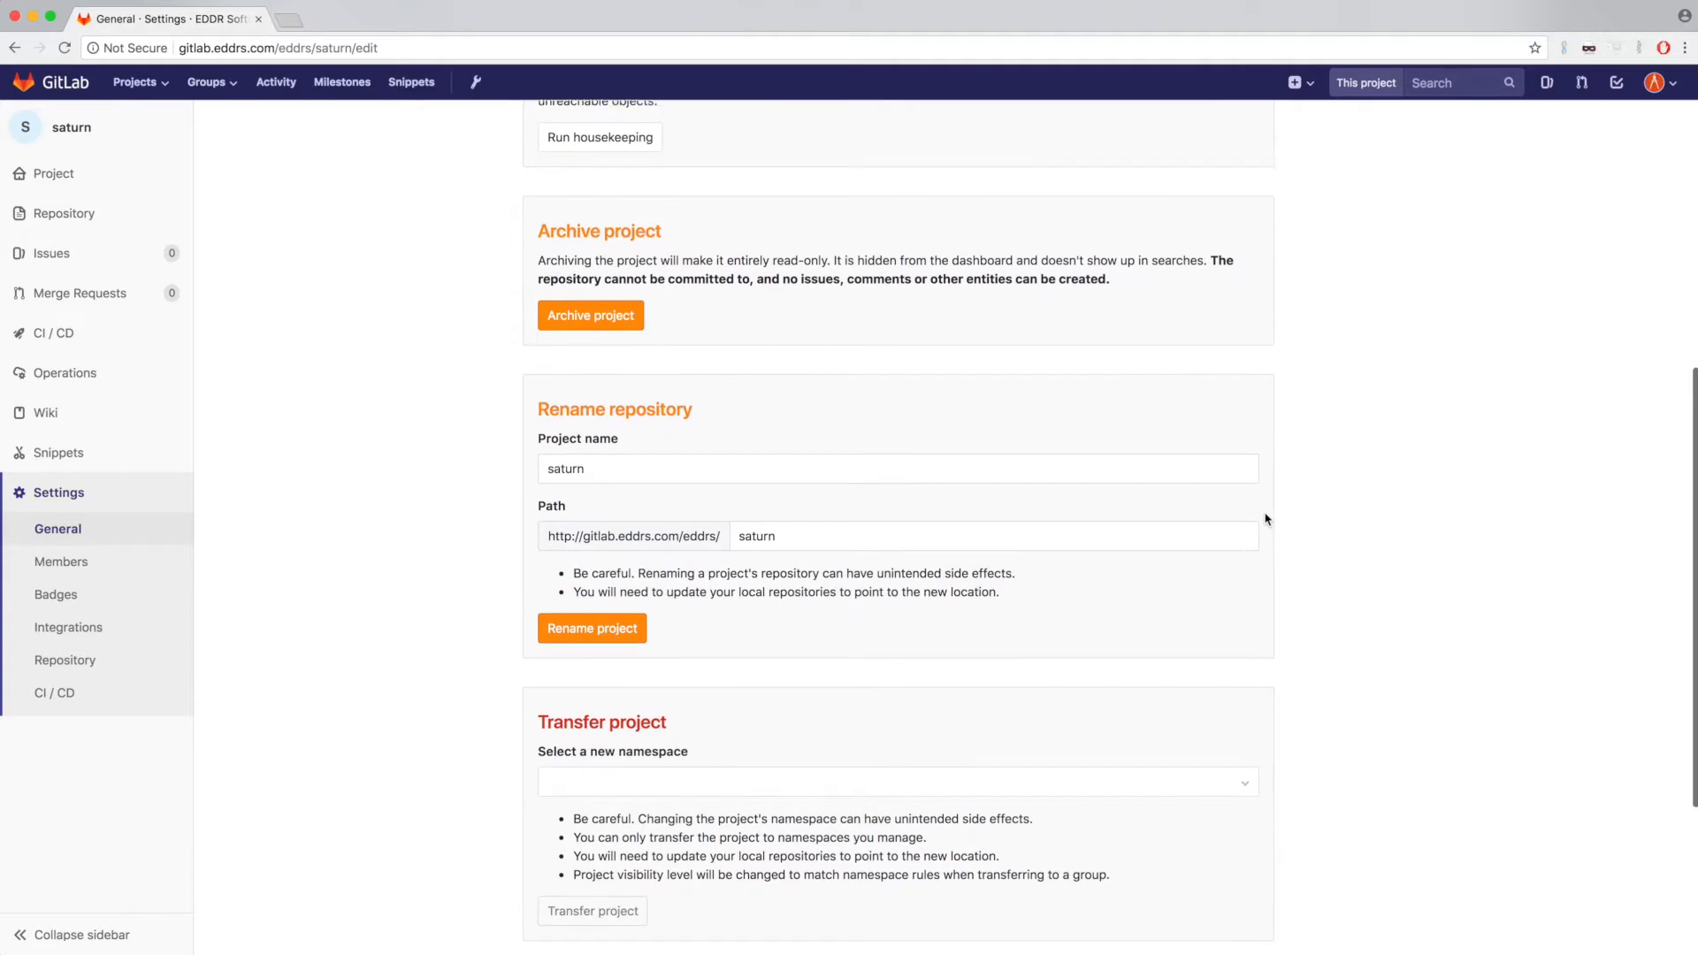
{"action": "scroll", "coordinate": [1266, 519], "scroll_direction": "down", "scroll_amount": 4}
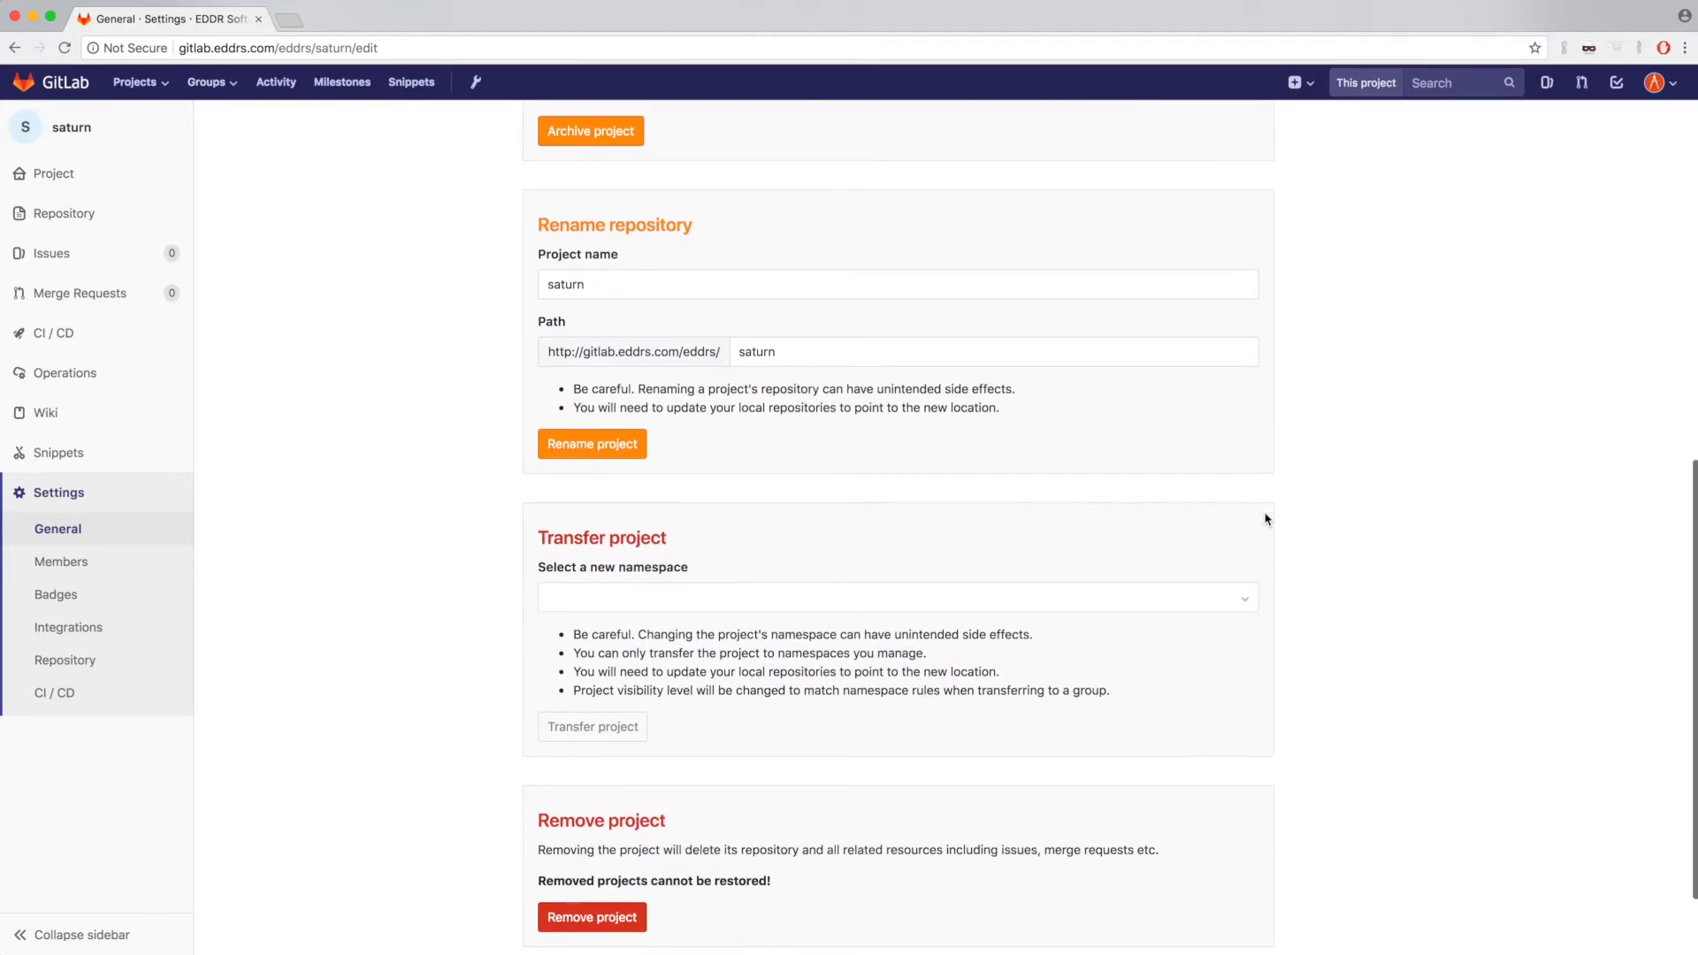
{"action": "scroll", "coordinate": [1266, 519], "scroll_direction": "down", "scroll_amount": 2}
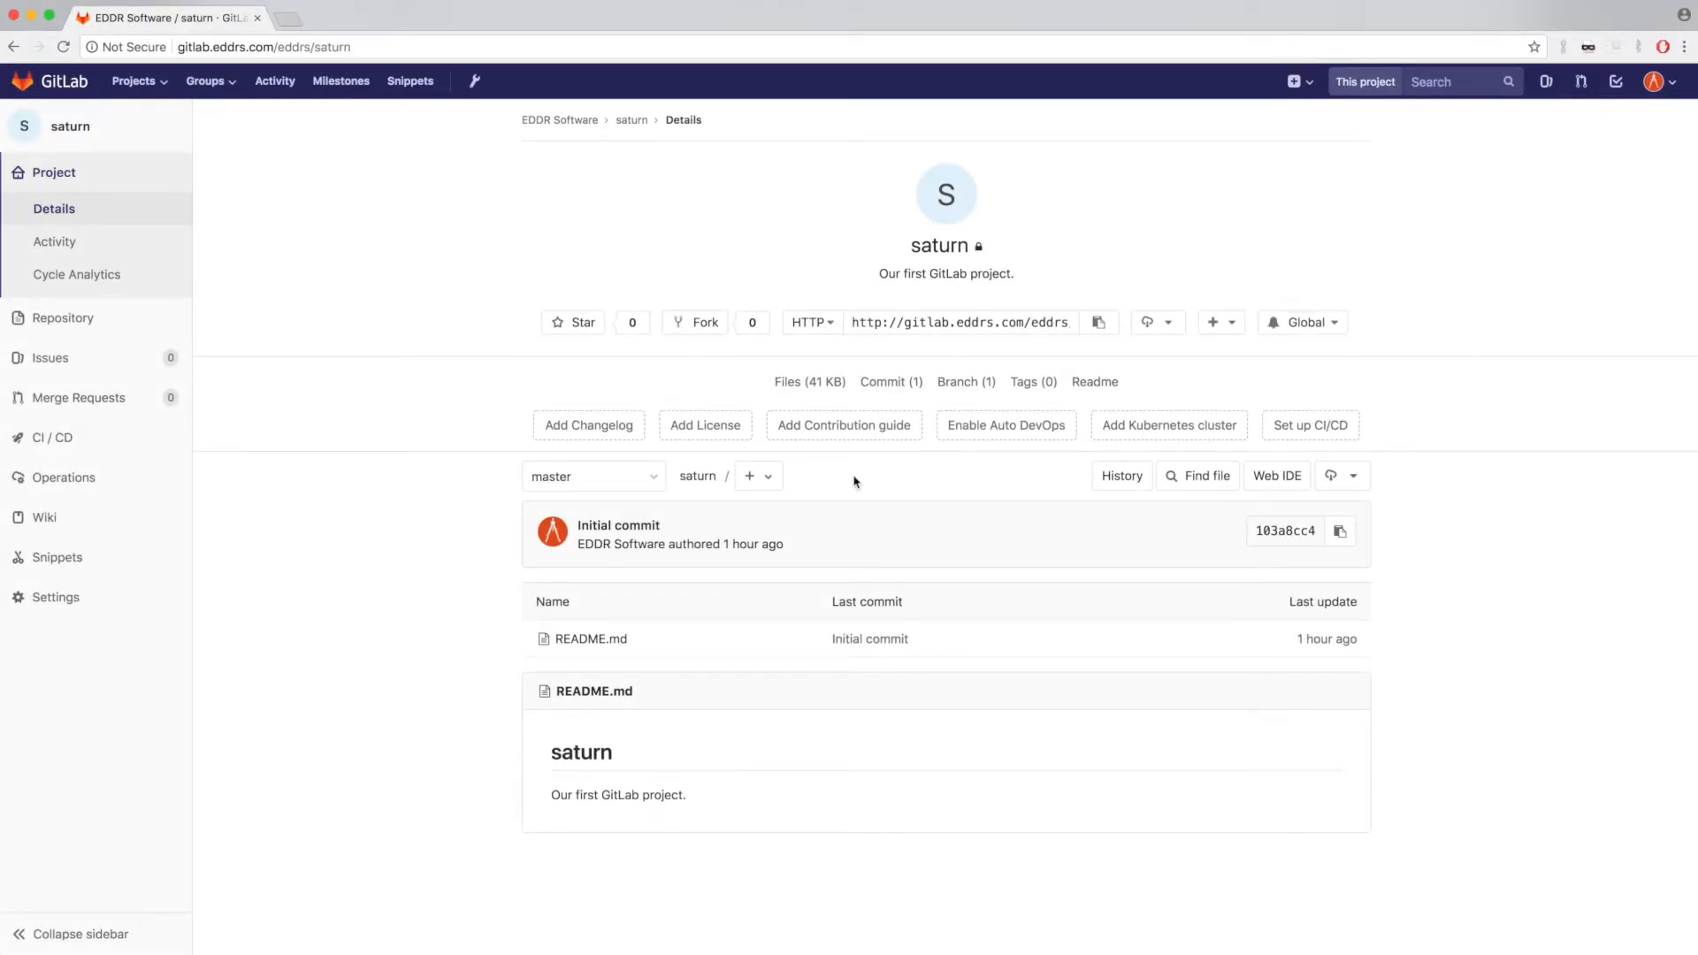
Step: Add an existing user to the saturn project's members with the Developer role and no access expiration date
{"action": "mouse_move", "coordinate": [89, 605]}
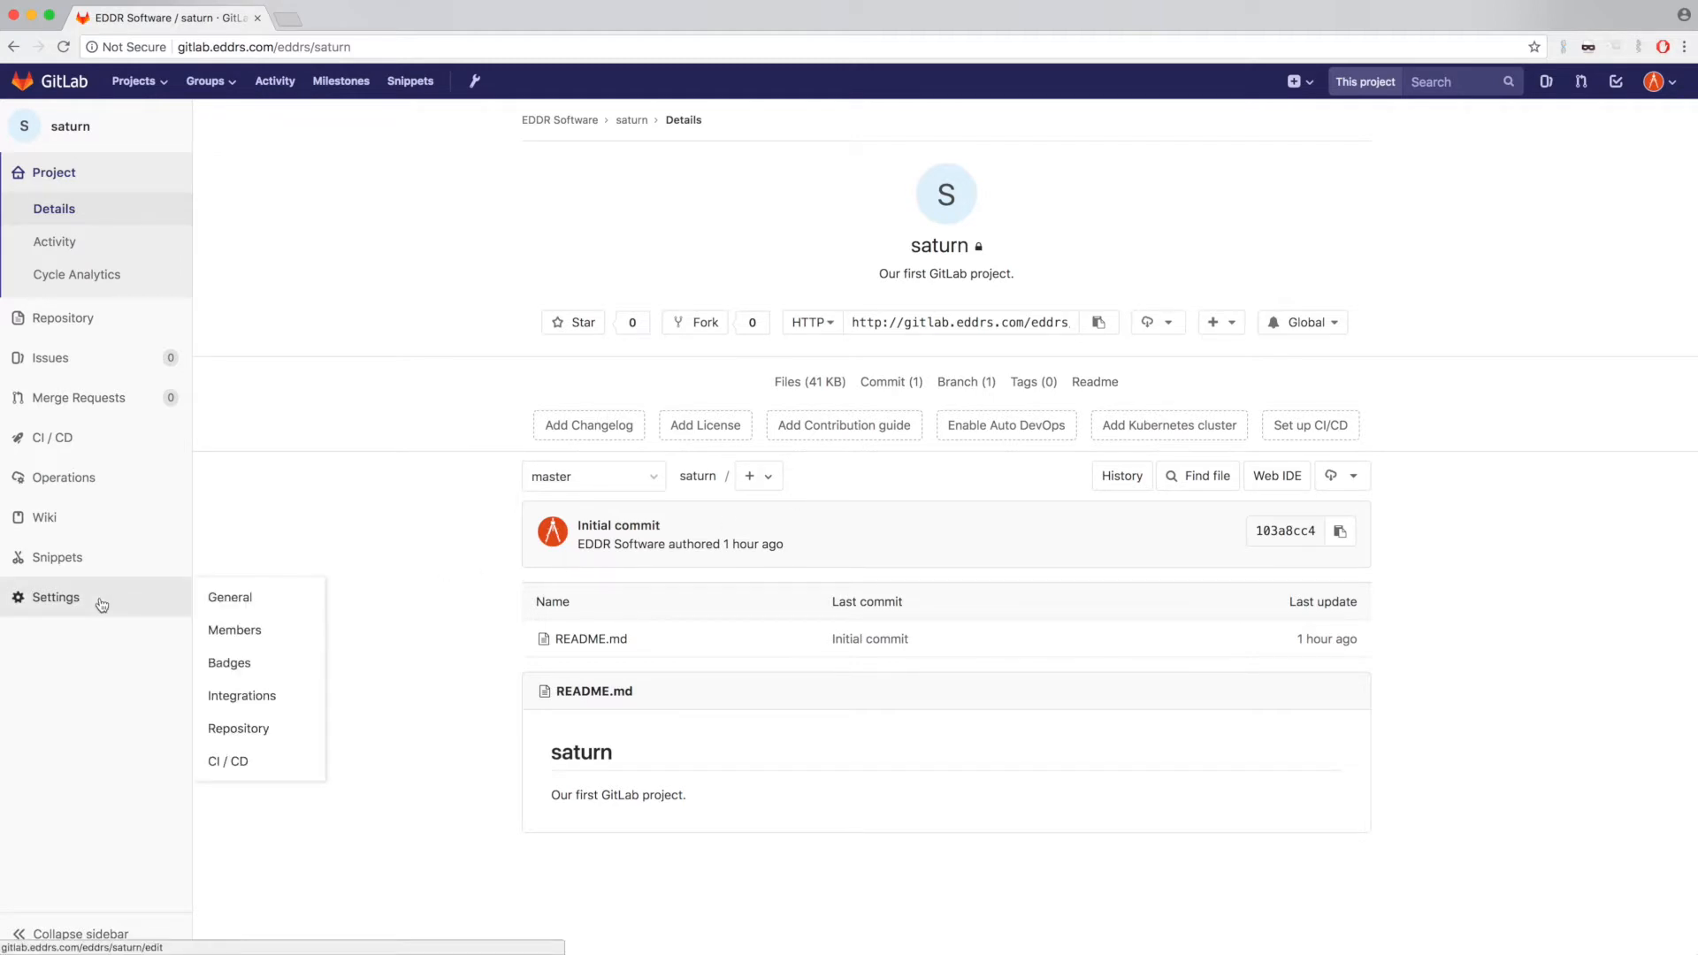
{"action": "left_click", "coordinate": [261, 635]}
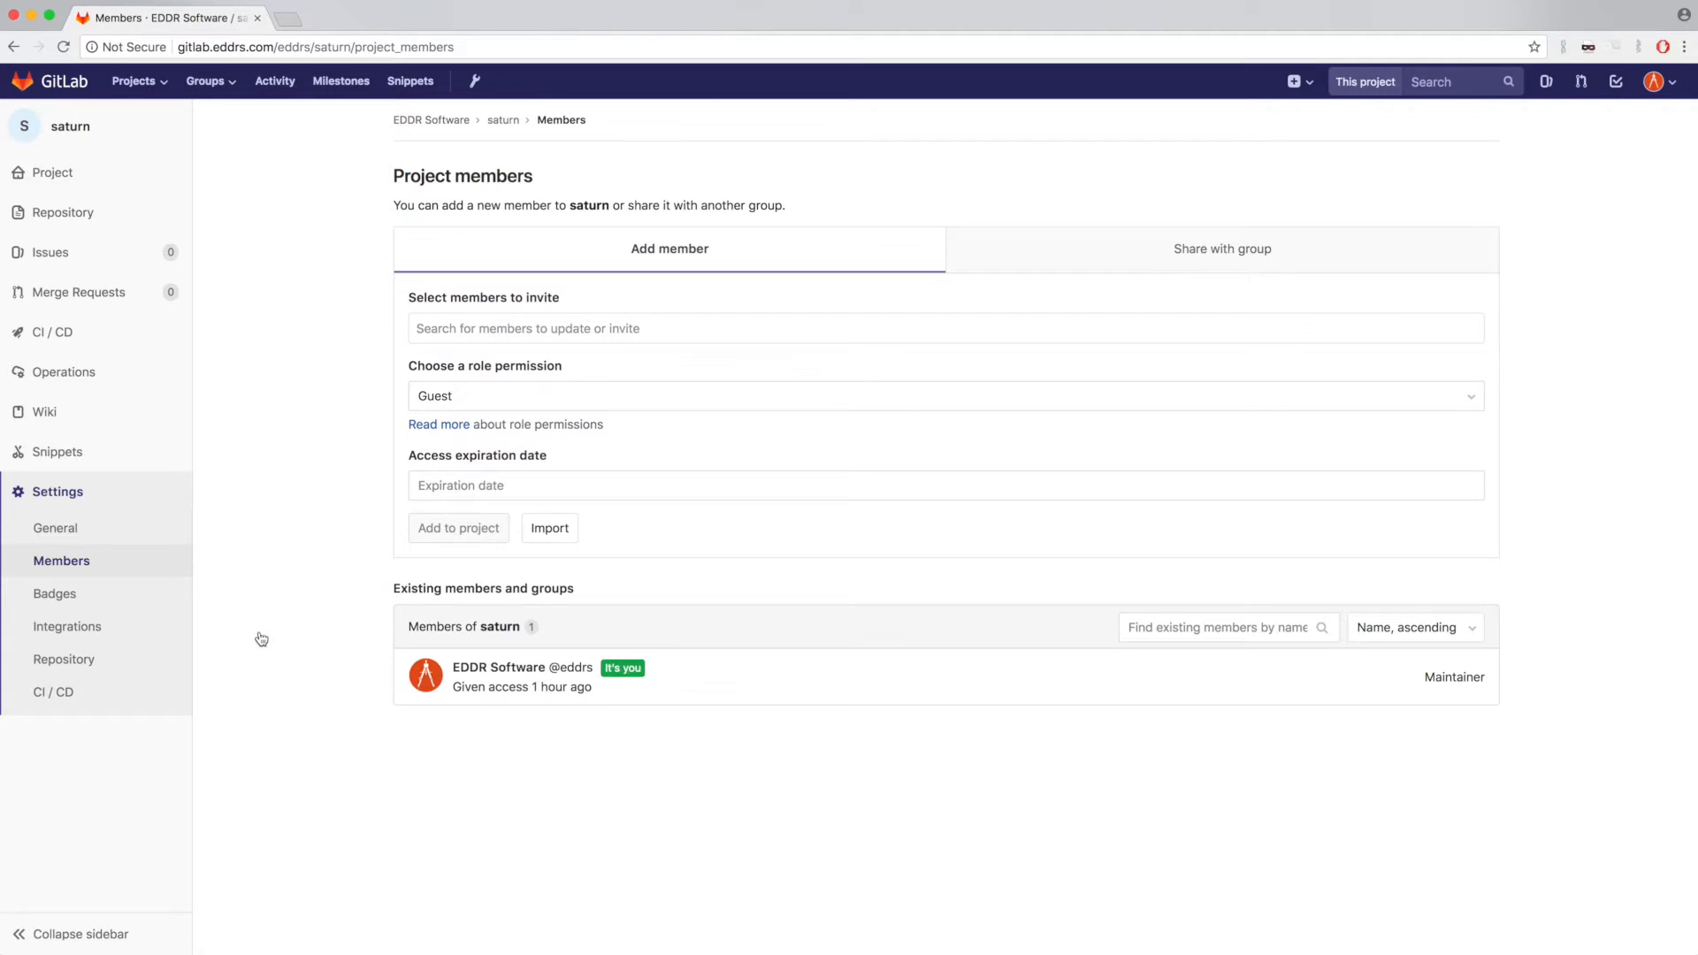
{"action": "left_click", "coordinate": [478, 329]}
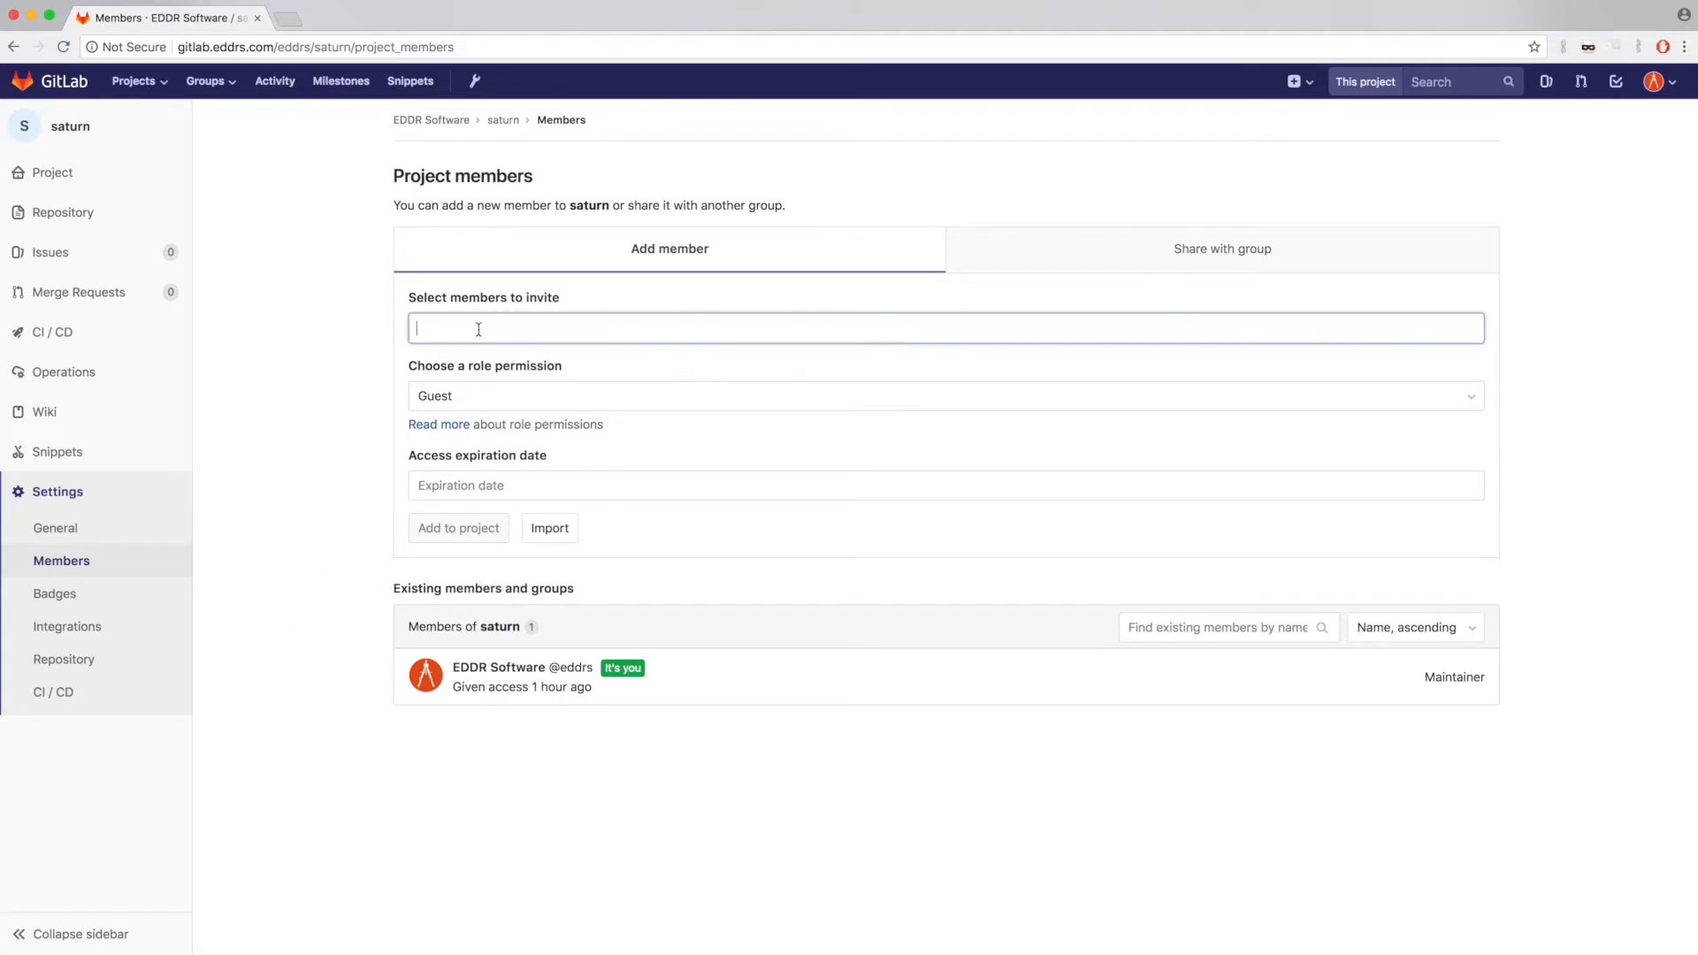
{"action": "left_click", "coordinate": [489, 419]}
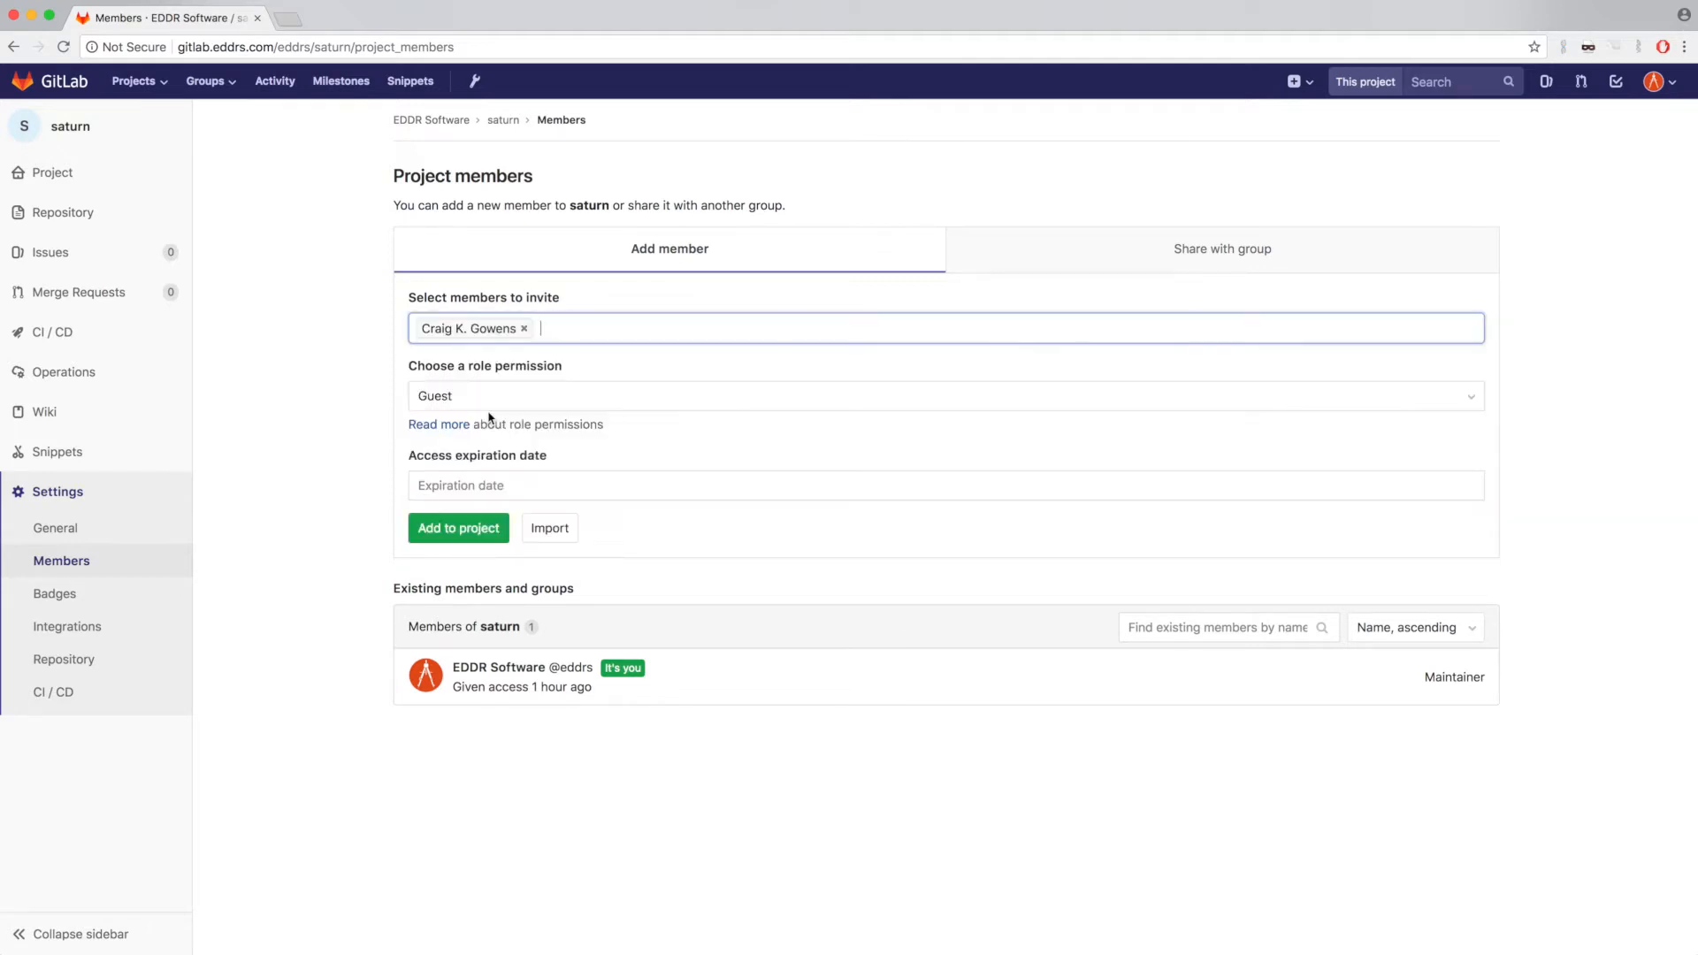
{"action": "left_click", "coordinate": [481, 400]}
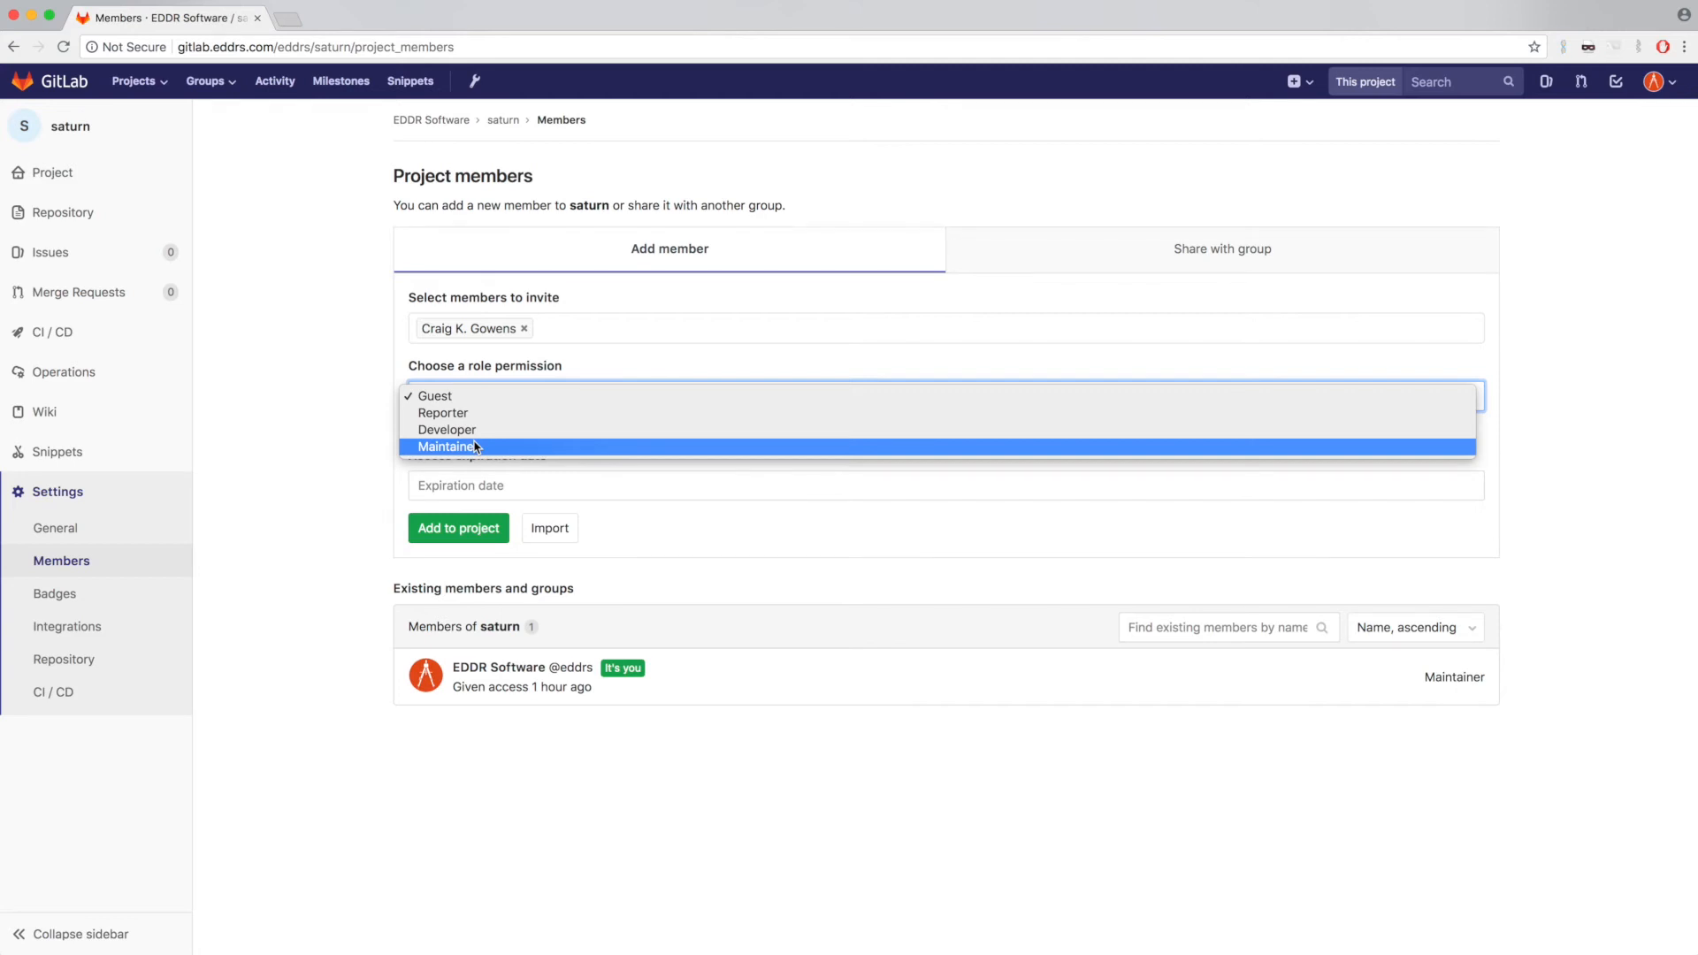
{"action": "left_click", "coordinate": [474, 431]}
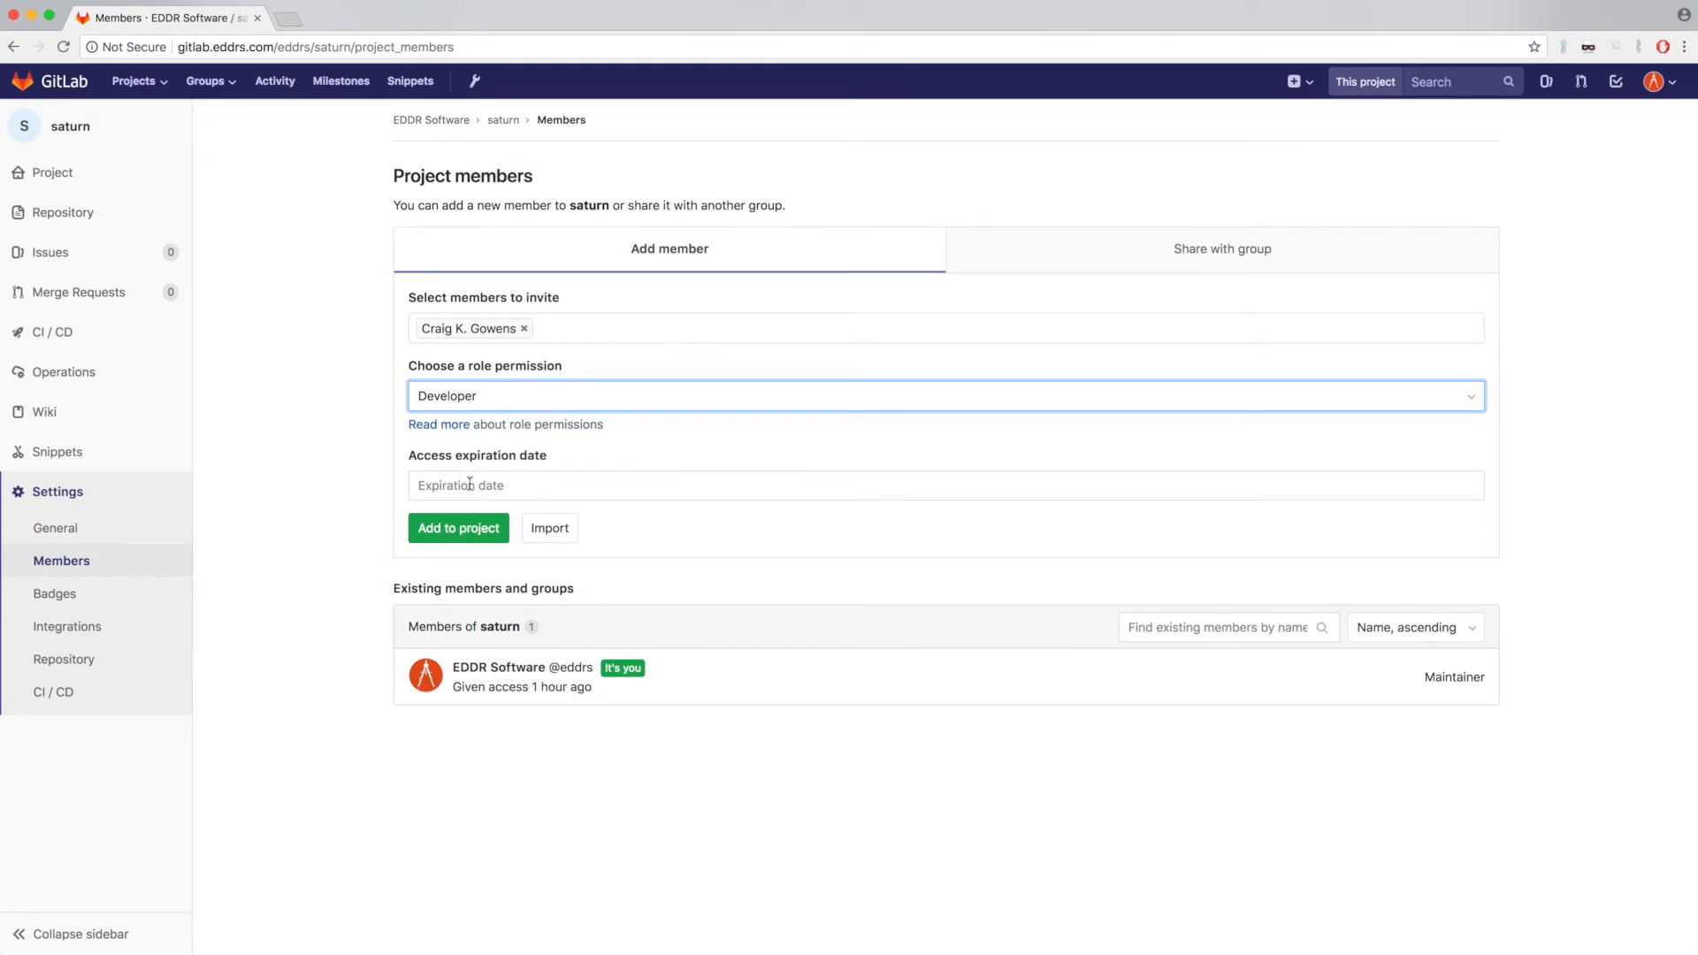
{"action": "left_click", "coordinate": [469, 484]}
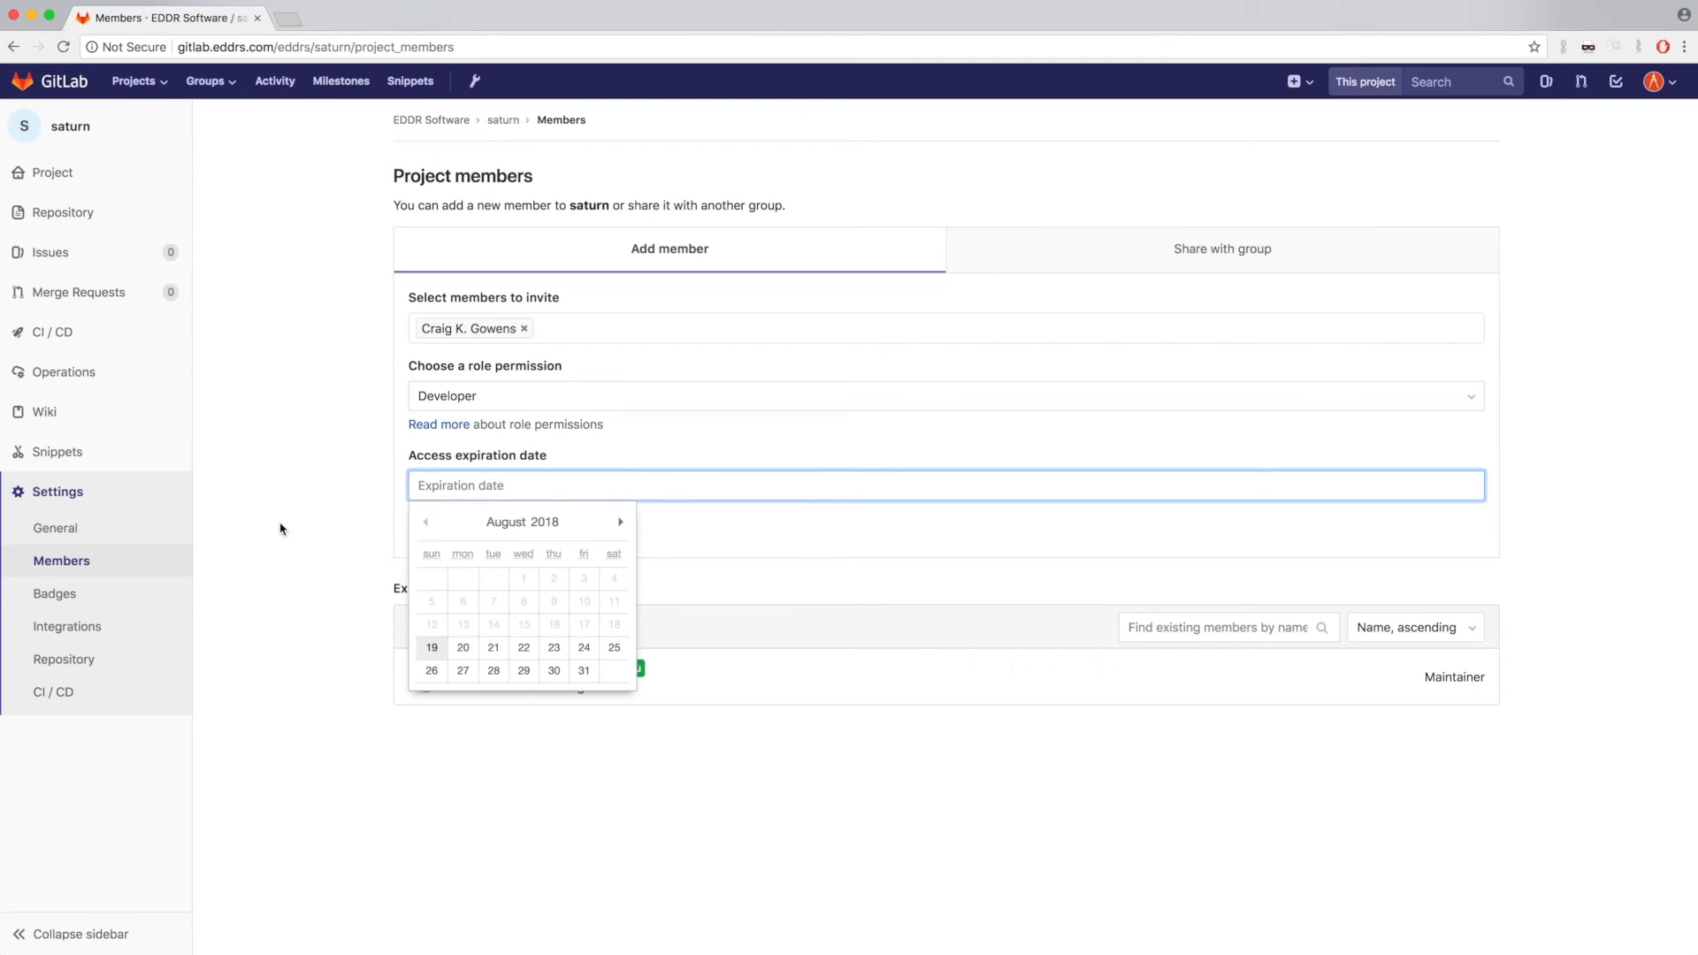
{"action": "left_click", "coordinate": [296, 554]}
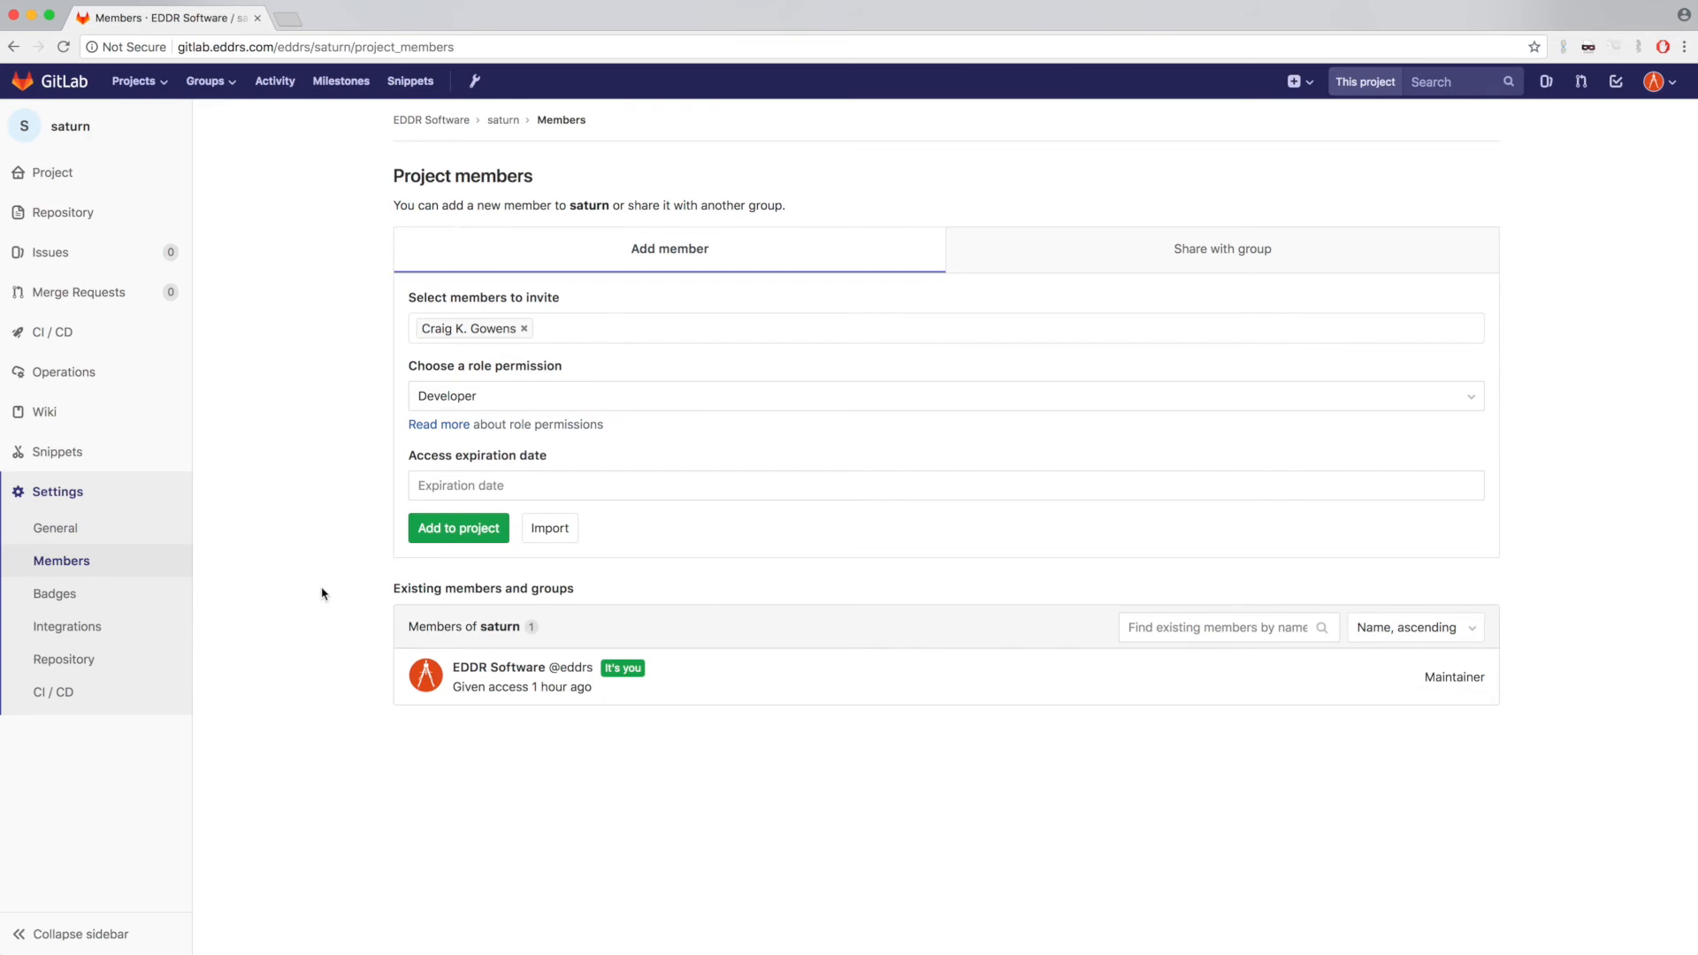
{"action": "left_click", "coordinate": [448, 531]}
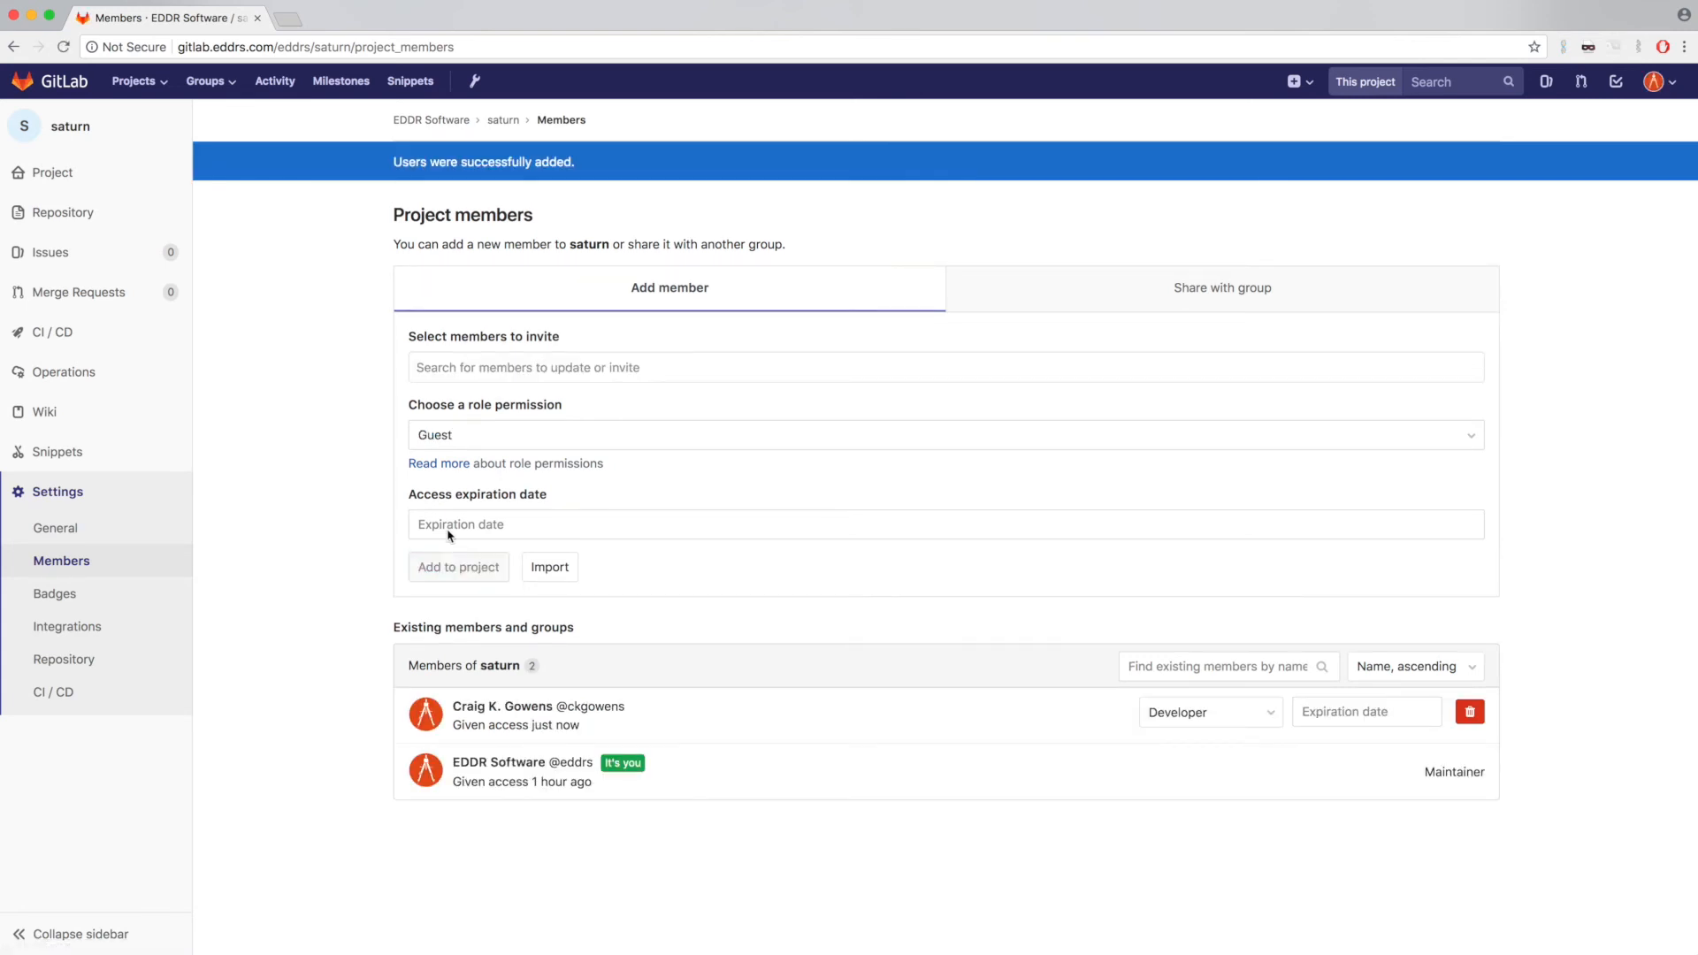
Step: Look at the options for sharing the saturn project with a group, without selecting one
{"action": "left_click", "coordinate": [1200, 295]}
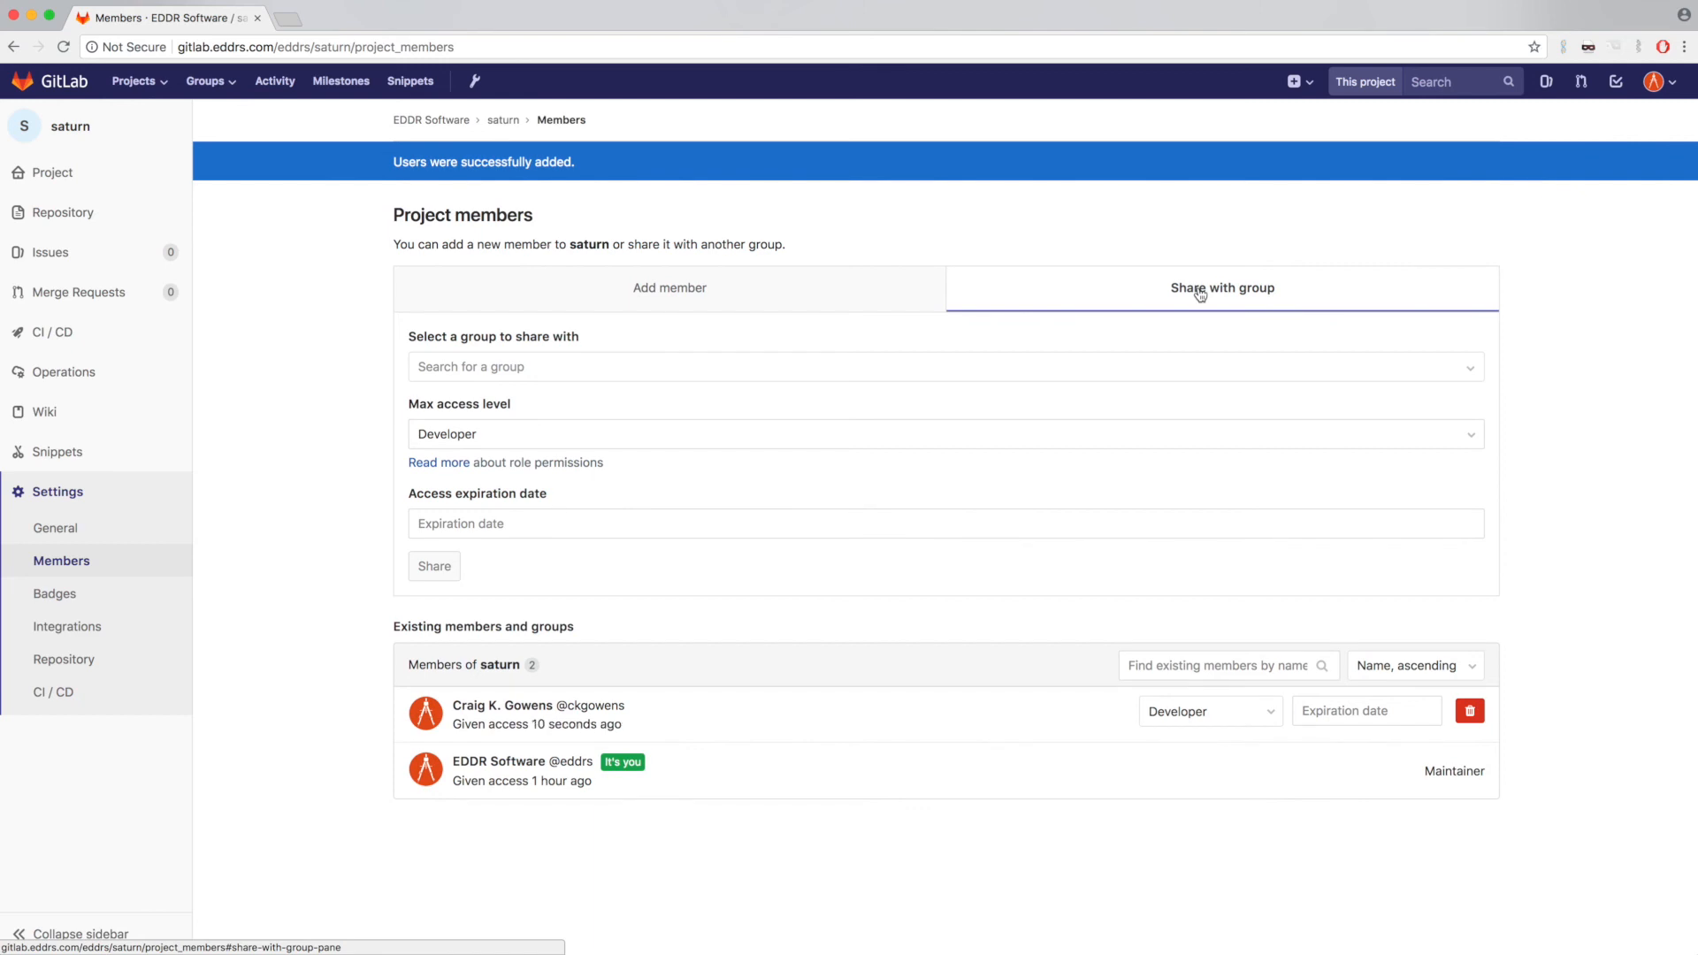
{"action": "left_click", "coordinate": [530, 379]}
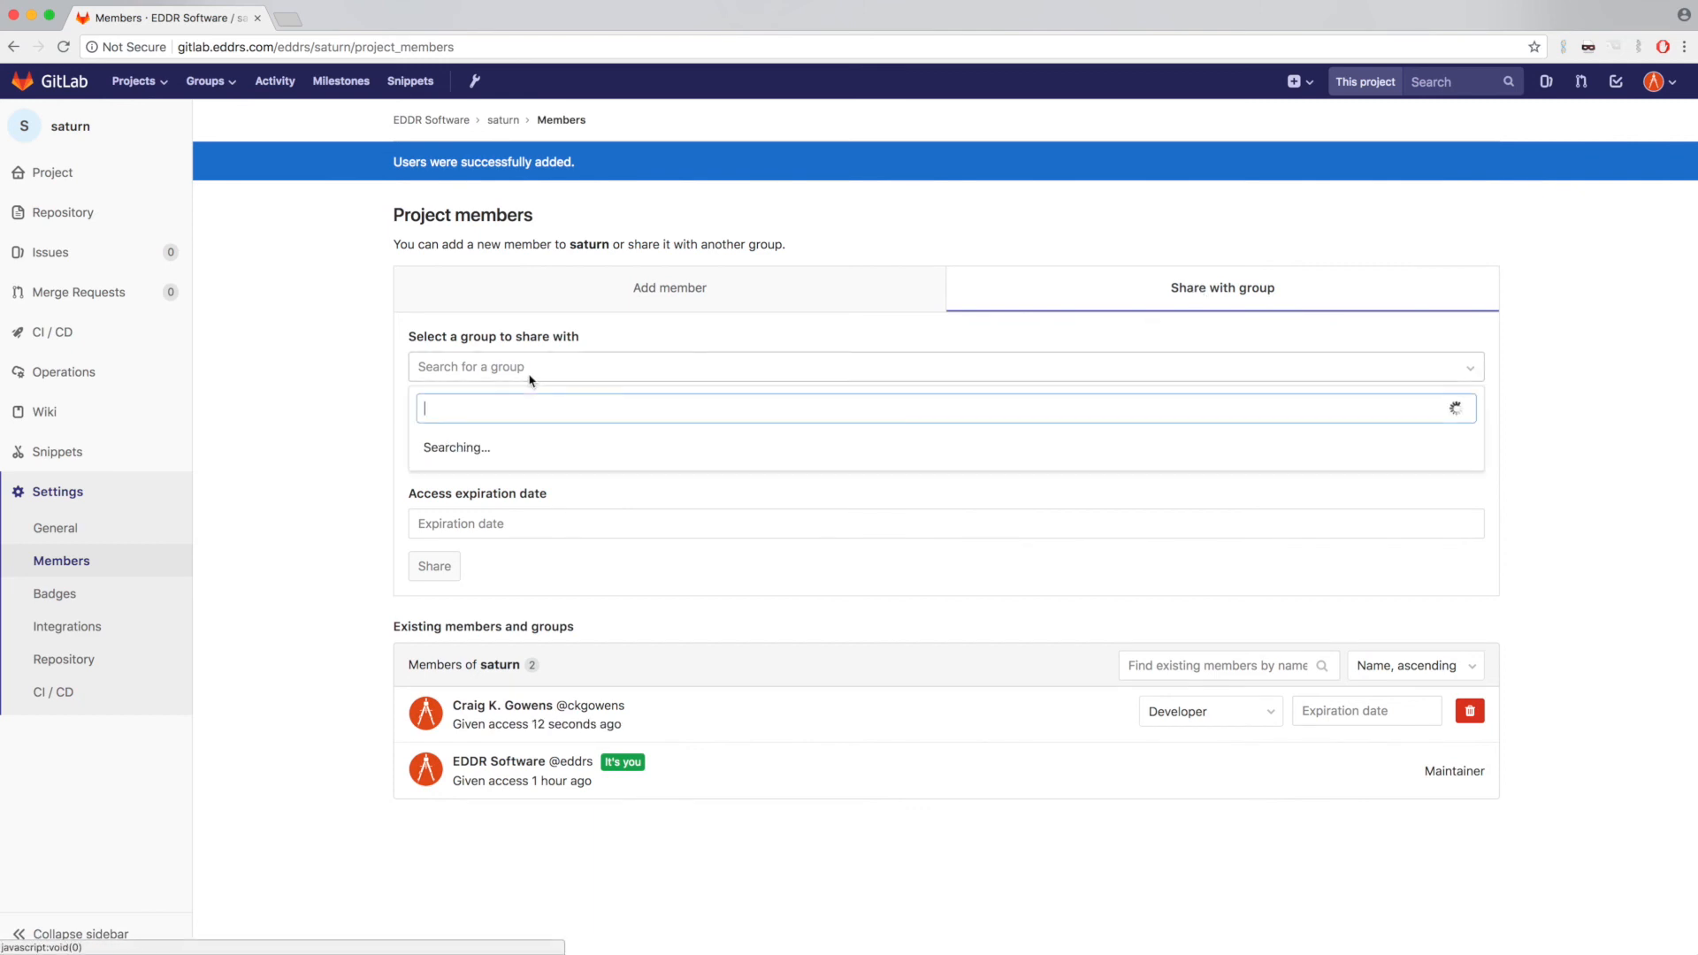
{"action": "left_click", "coordinate": [345, 424]}
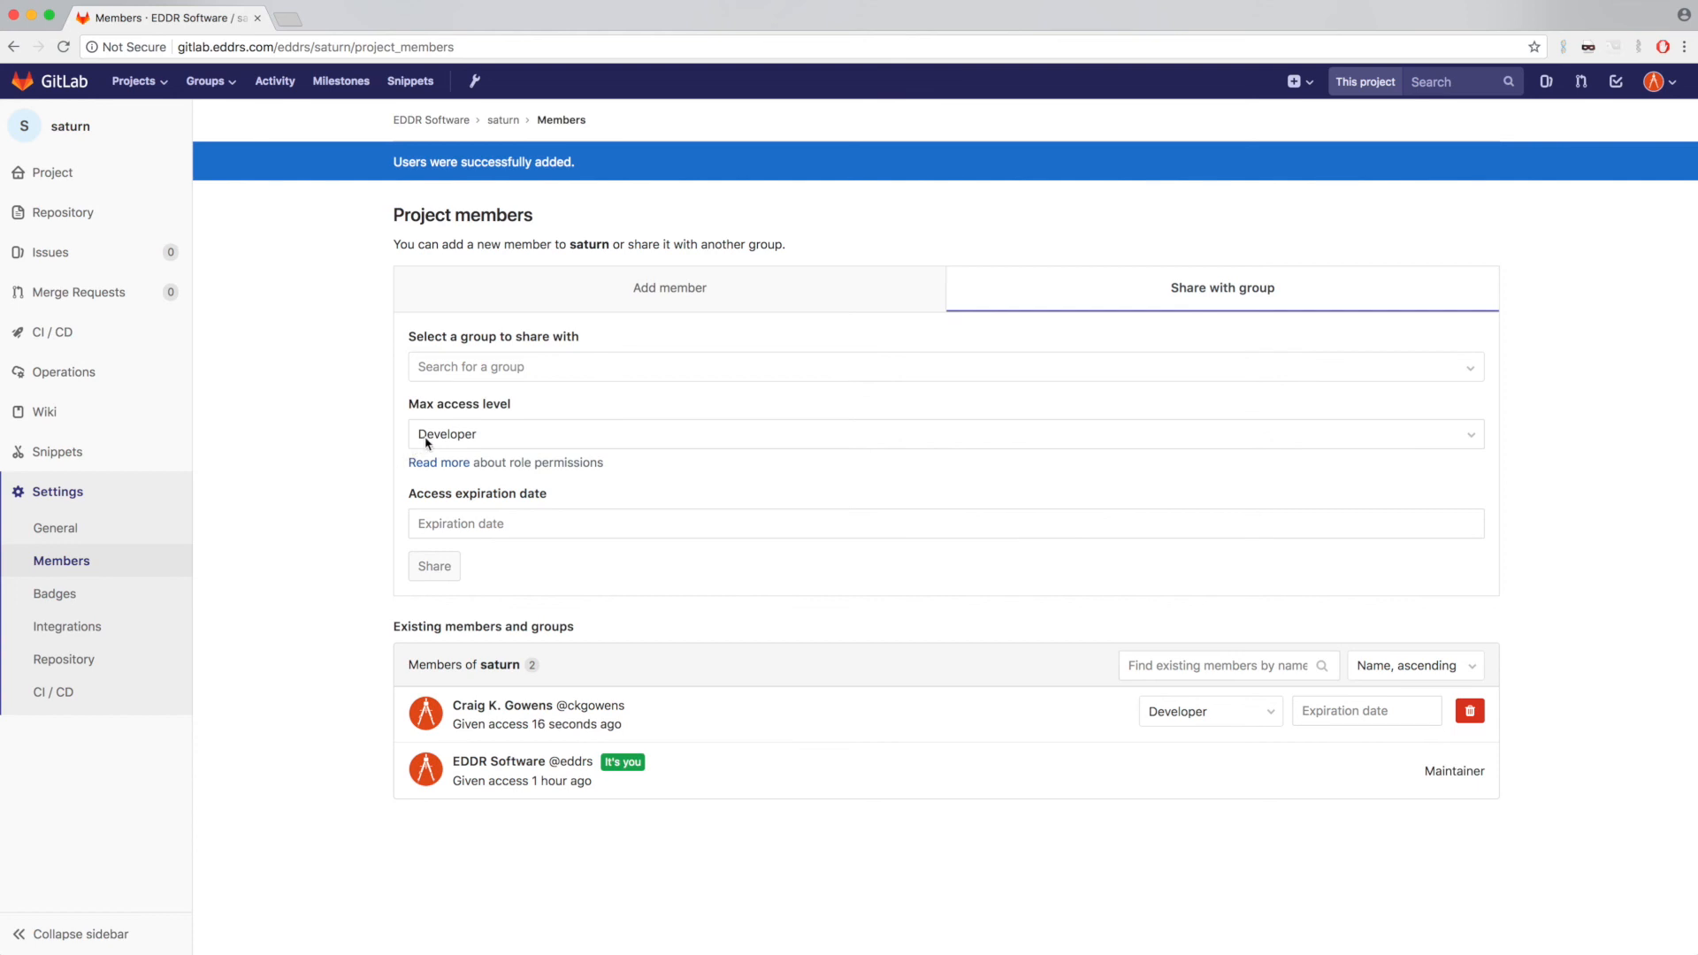